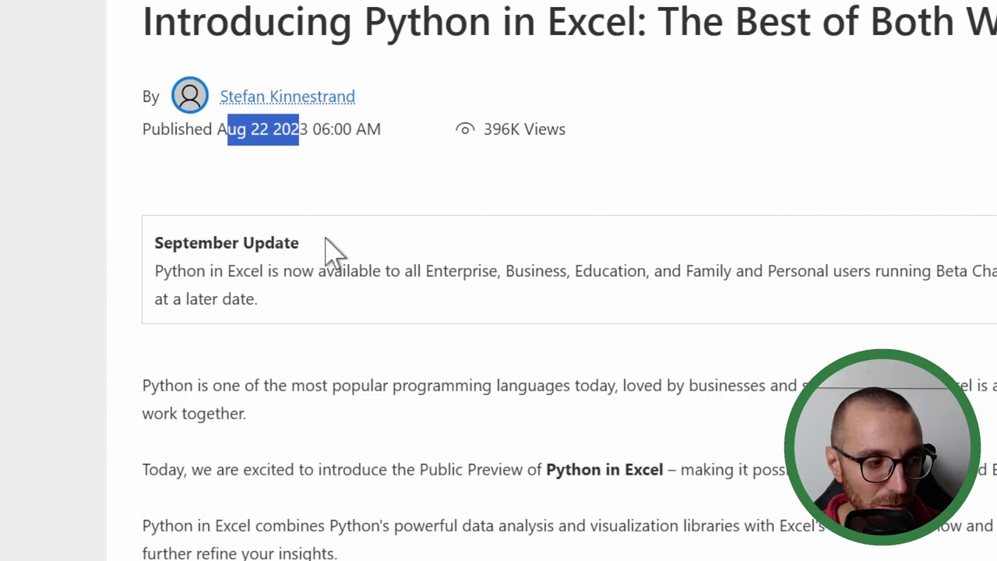
drag(327, 239, 173, 243)
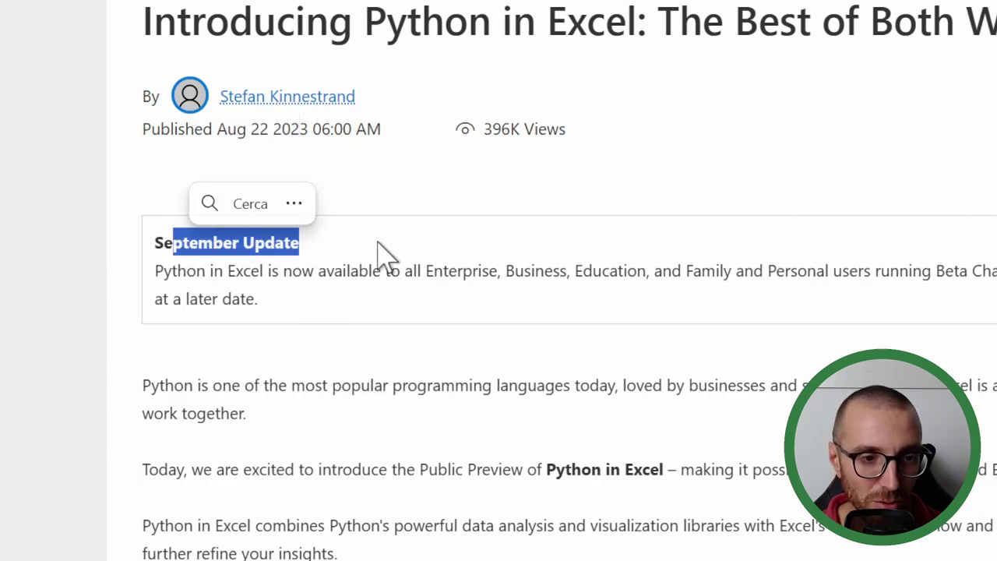
click(287, 275)
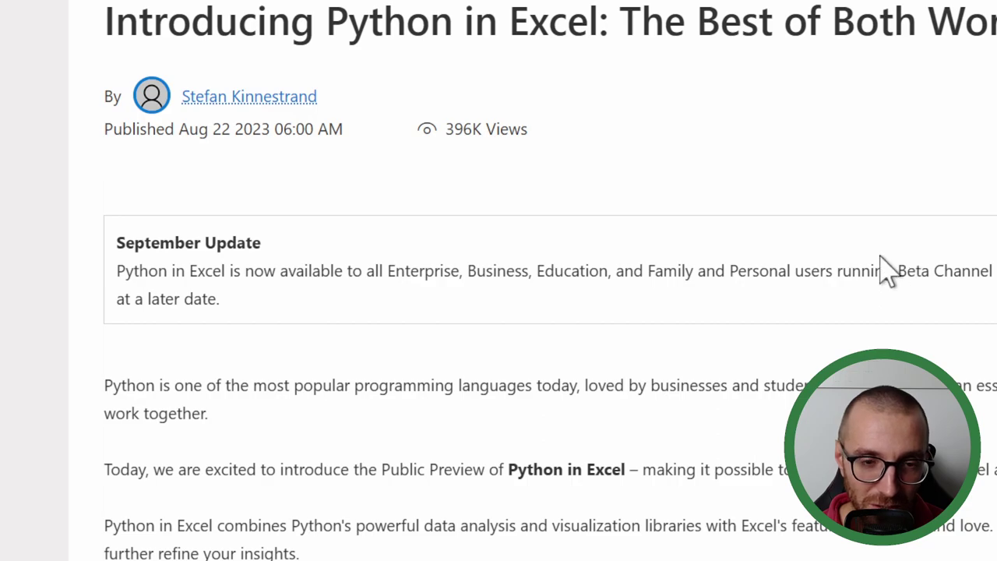
double_click(771, 273)
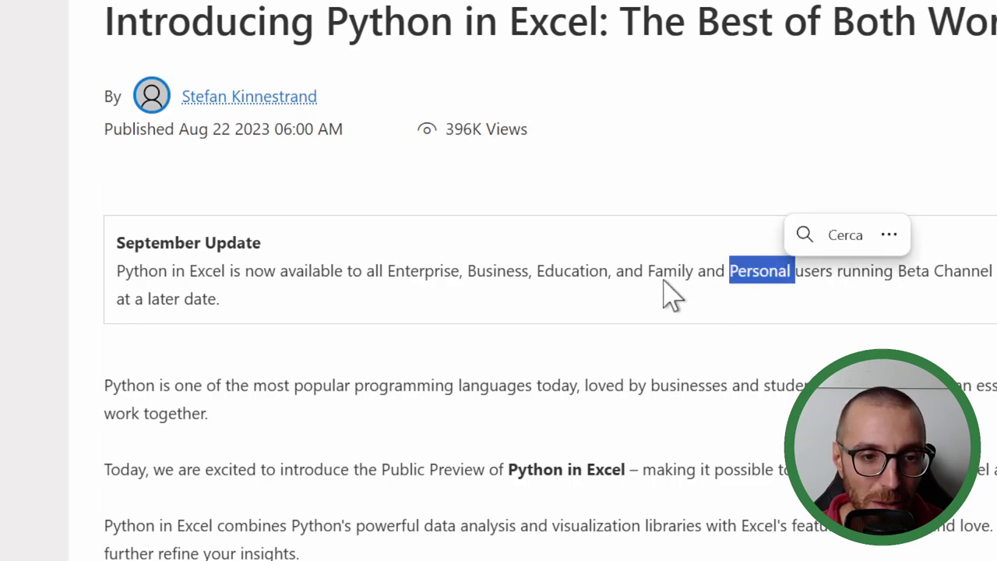
double_click(664, 274)
double_click(515, 279)
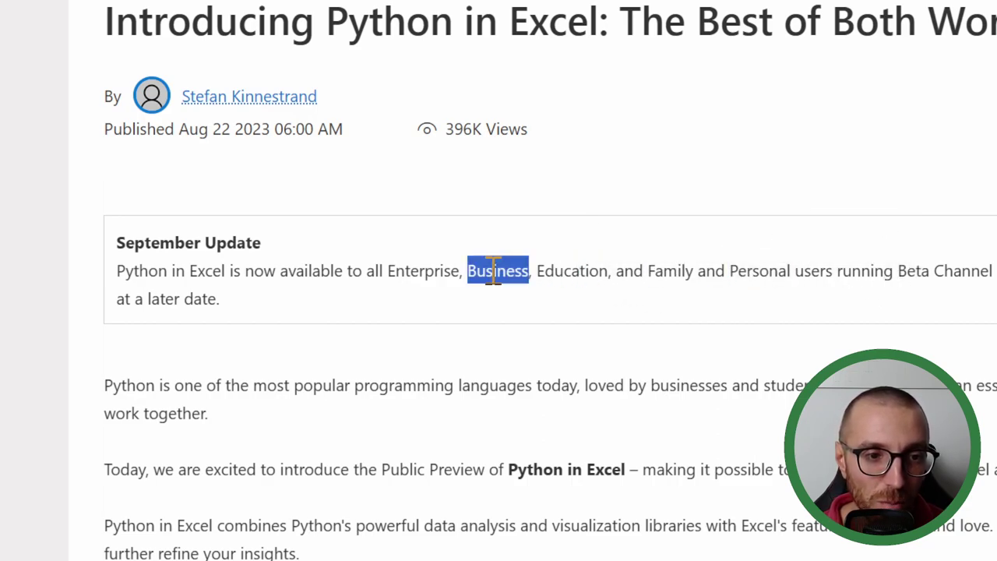
drag(397, 275, 412, 273)
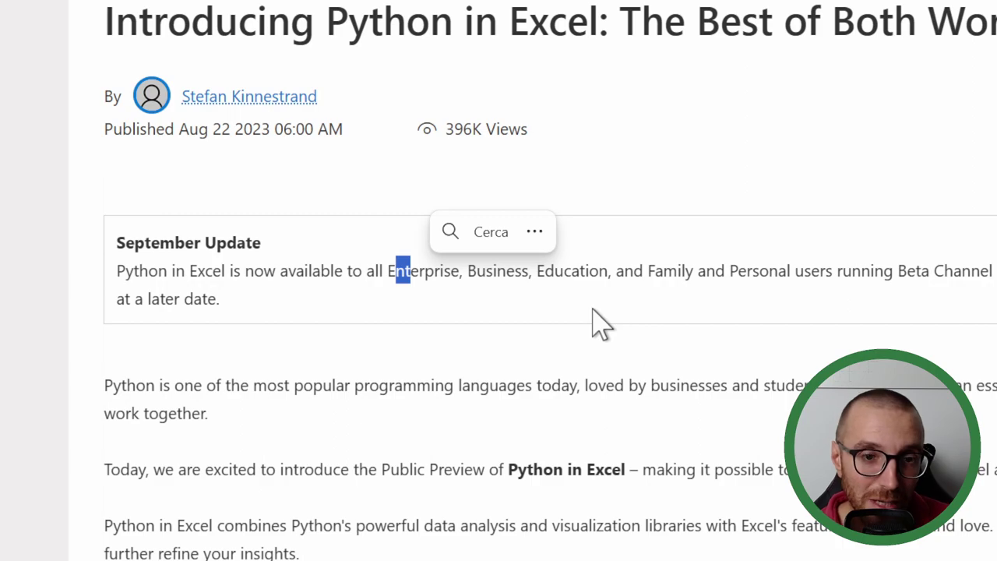
double_click(888, 271)
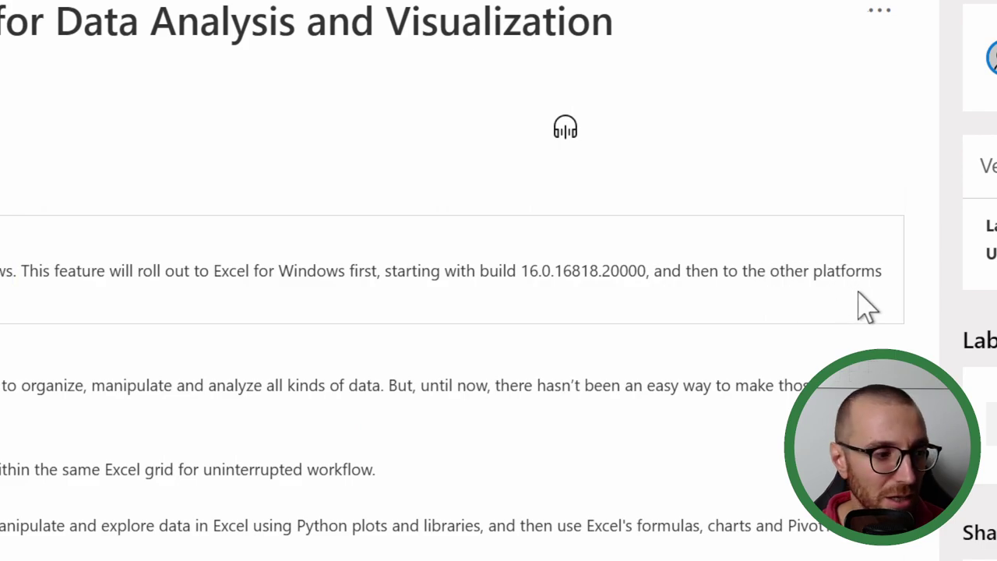
Scroll down to the Anaconda paragraph and highlight the start of the partnership sentence
click(666, 292)
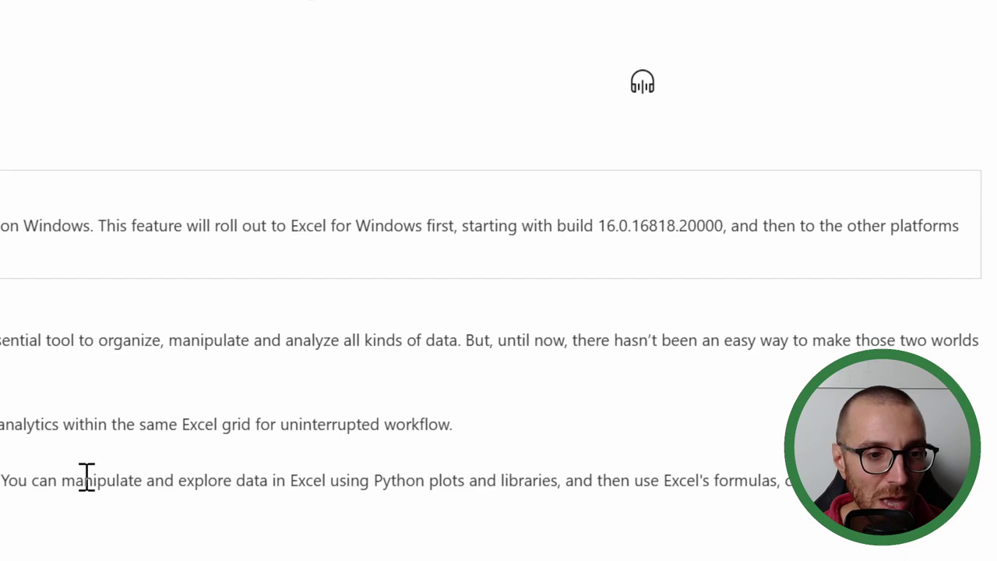
scroll(85, 468, down, 5)
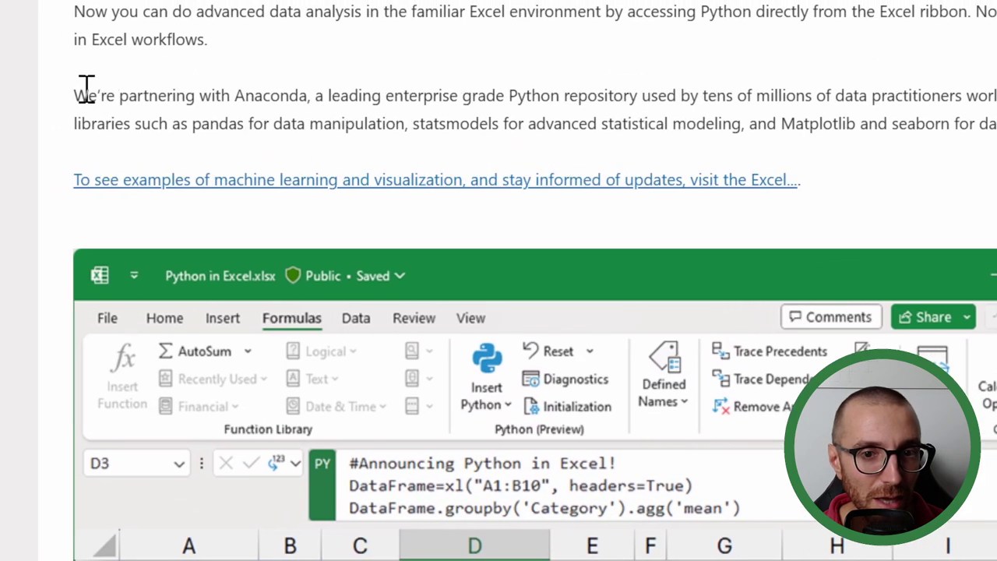
drag(58, 95, 263, 94)
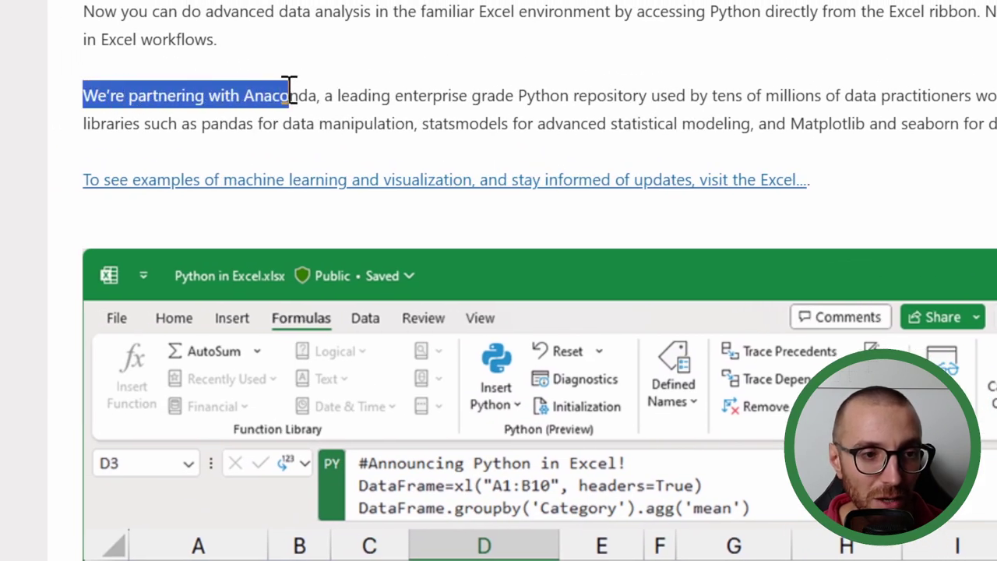
click(207, 98)
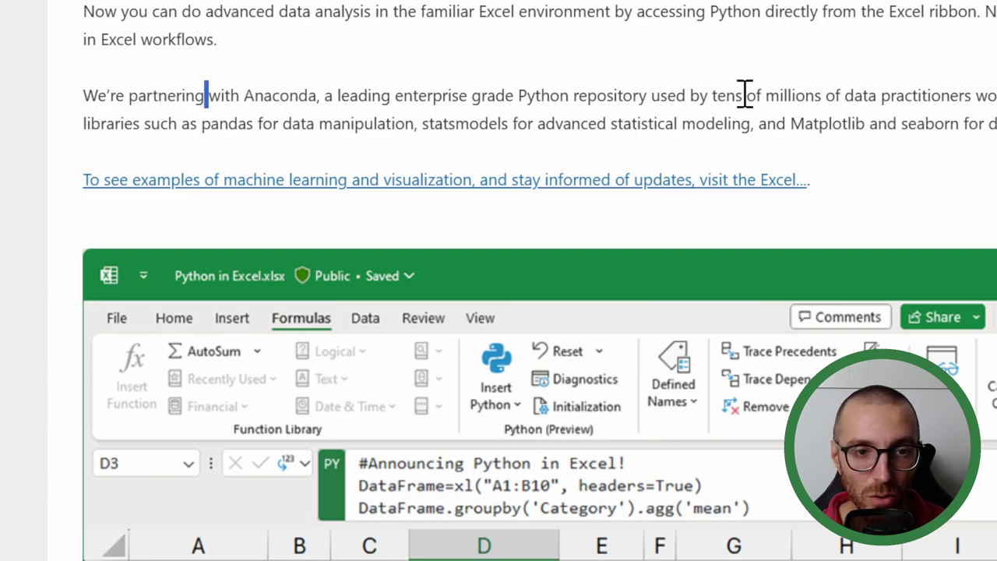
Highlight the phrases 'Python repository', 'Anaconda Distribution' and 'in Azure', then clear the selection
drag(659, 95, 519, 99)
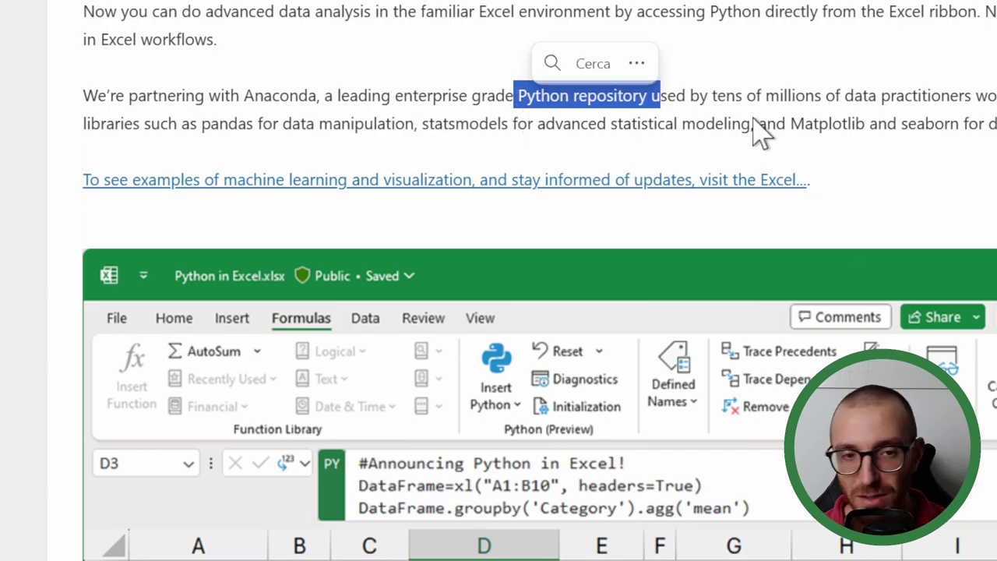
scroll(846, 101, up, 1)
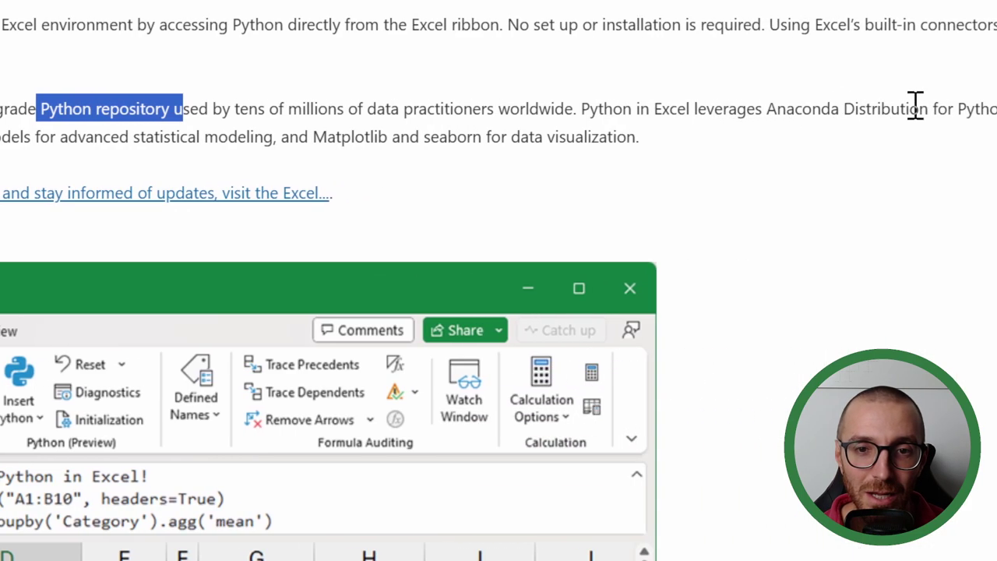
drag(914, 109, 752, 111)
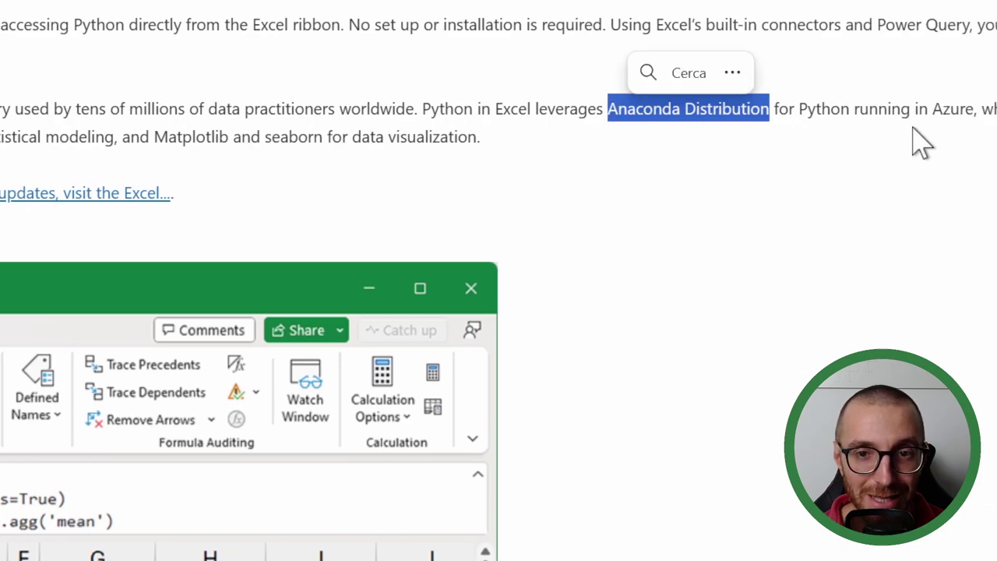
drag(914, 110, 838, 110)
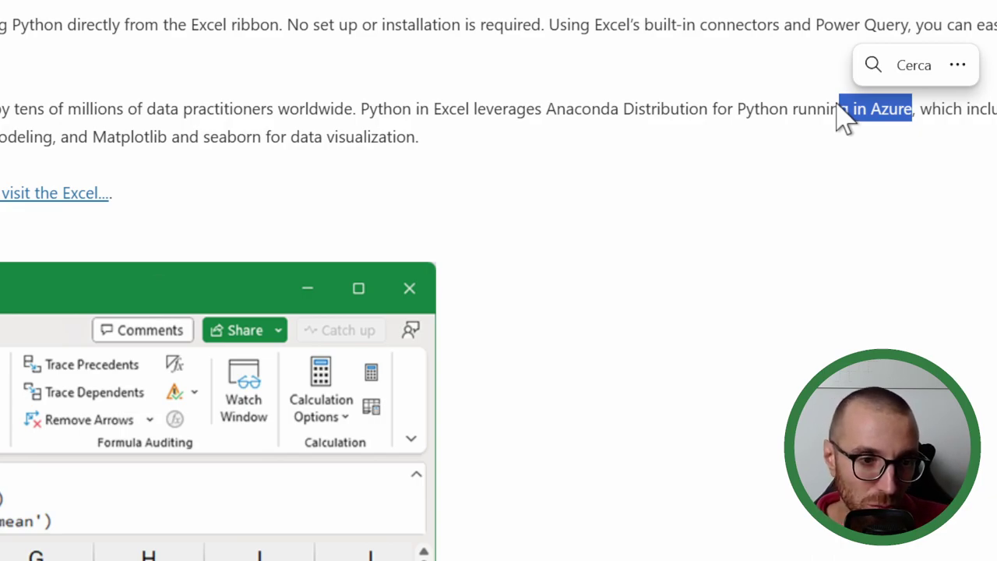
scroll(879, 100, up, 2)
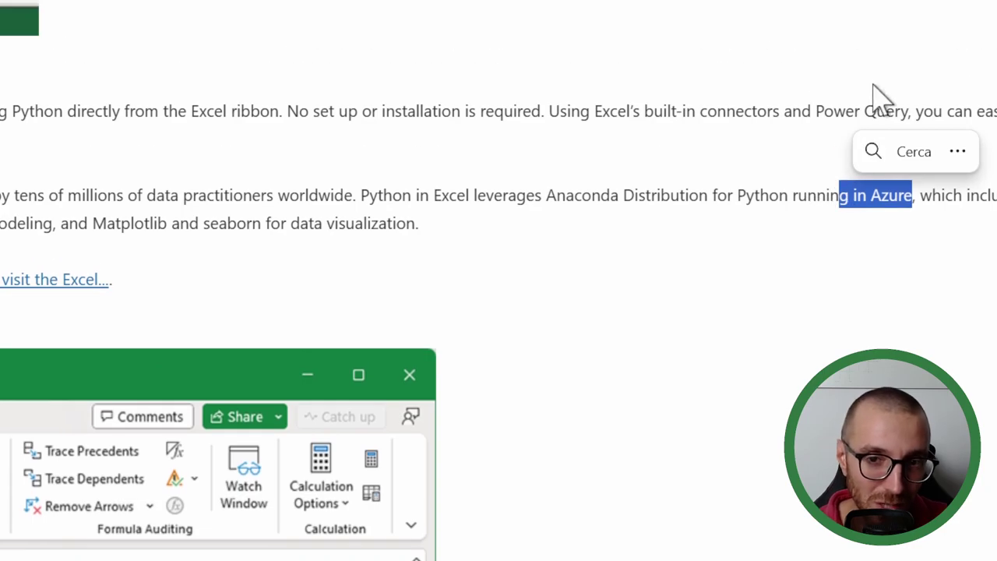
click(730, 251)
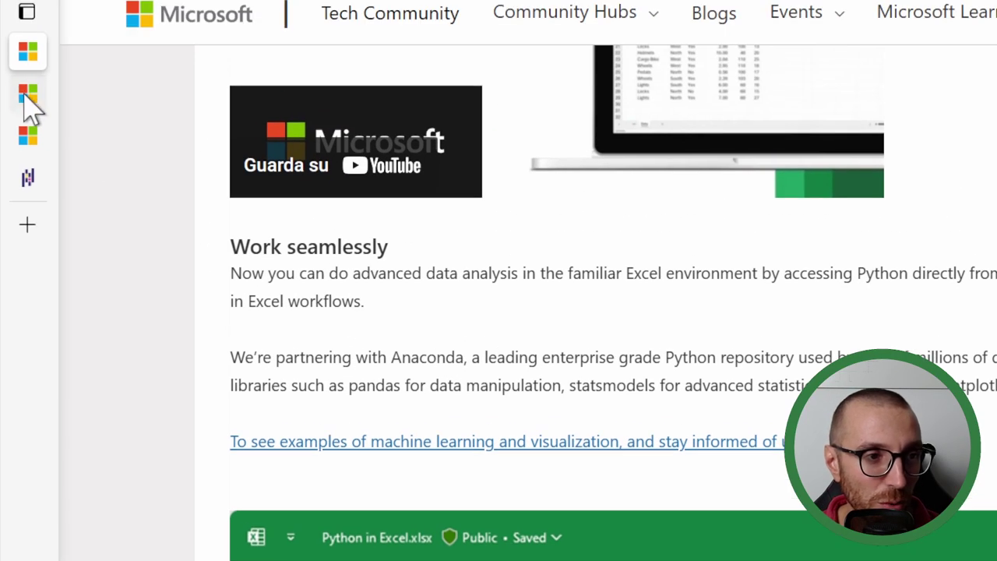
Scroll through the Microsoft 365 Insider blog post, then return to the test python workbook
click(47, 107)
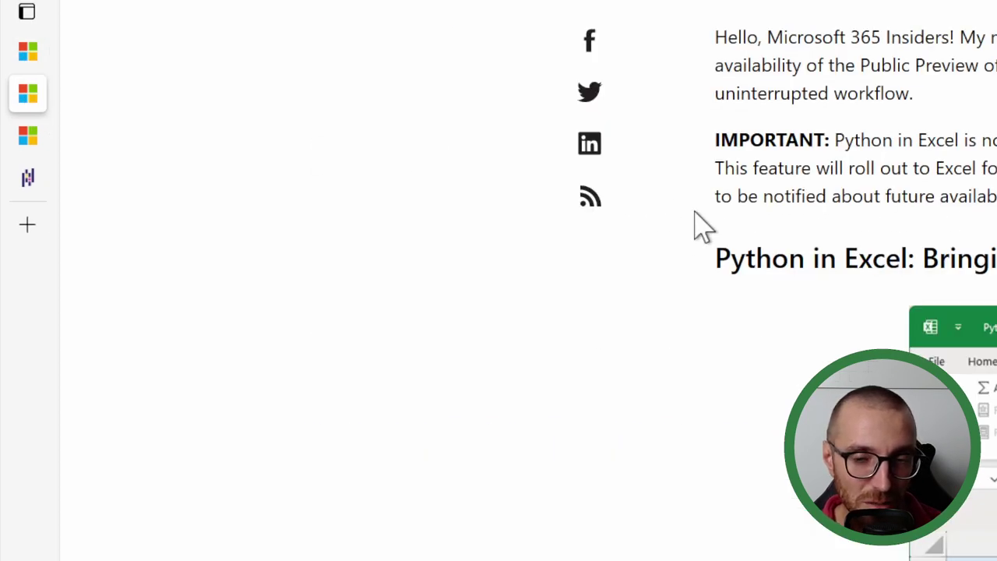
scroll(852, 259, up, 5)
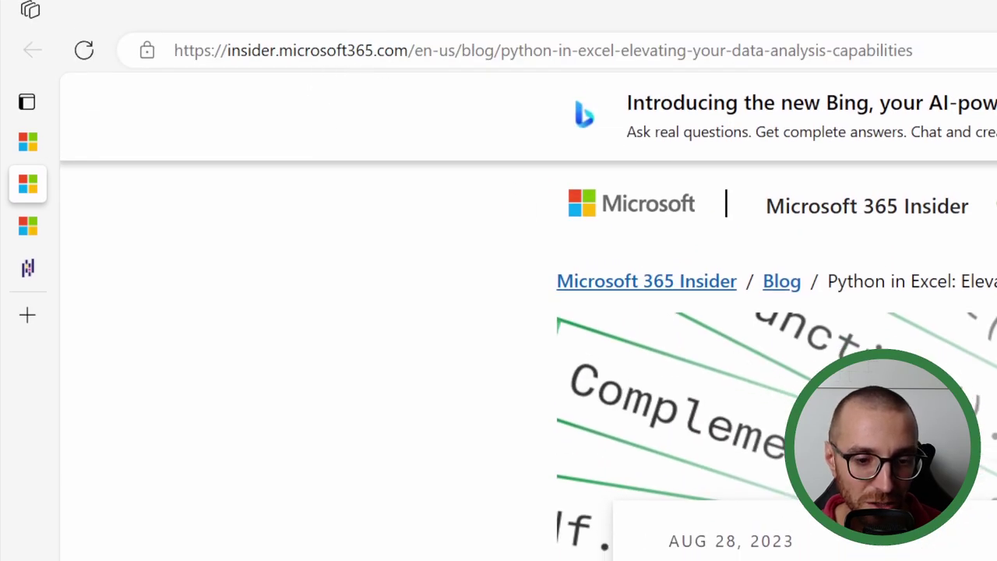
scroll(803, 388, down, 15)
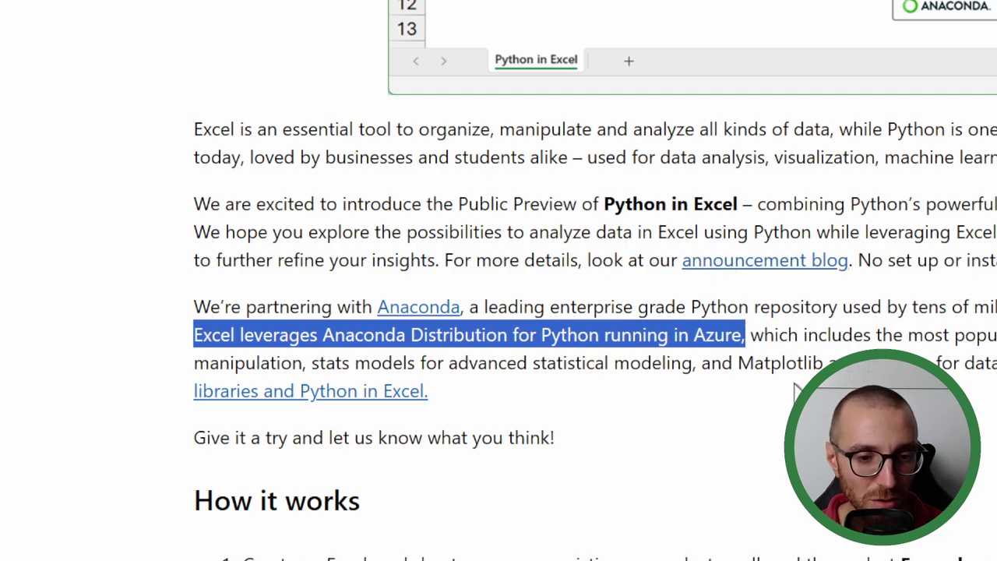
click(28, 85)
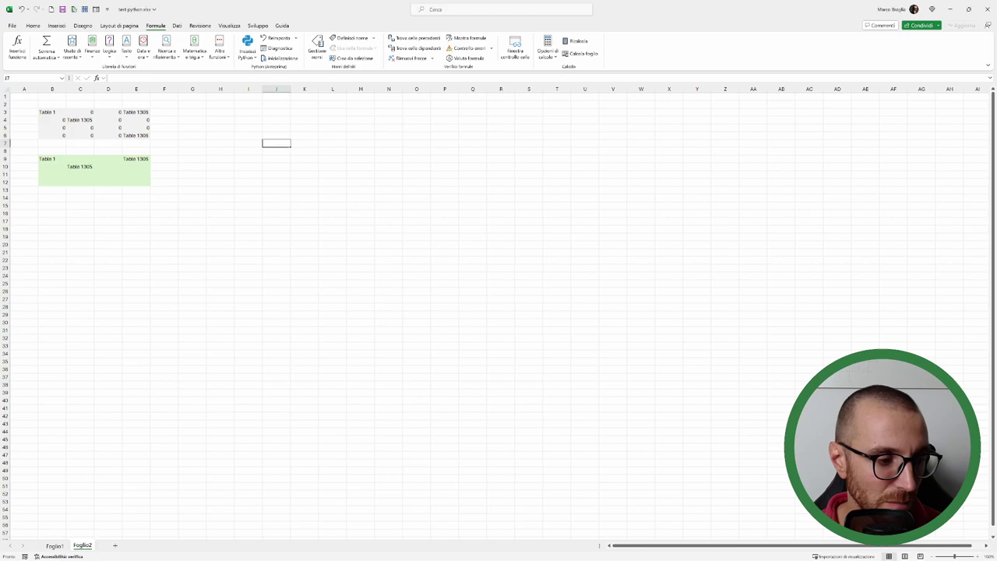
click(311, 137)
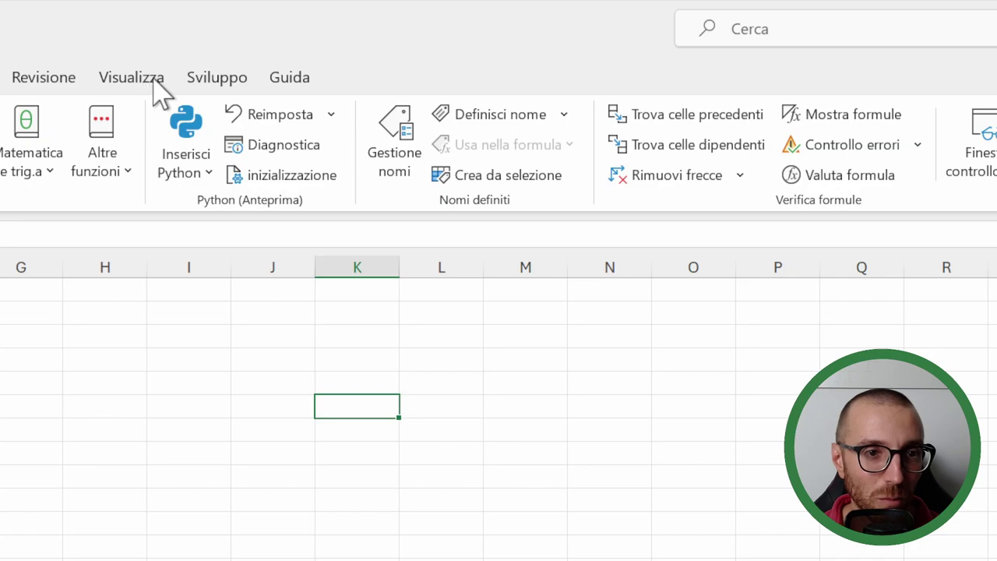
drag(127, 69, 350, 231)
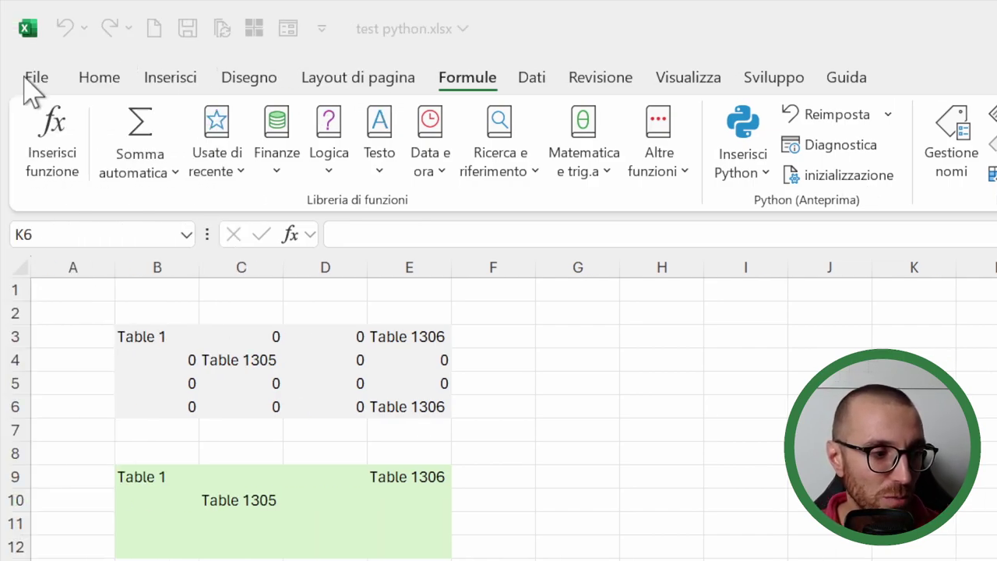
From File > Account, open the Microsoft 365 Insider options and choose Cambia canale
click(24, 77)
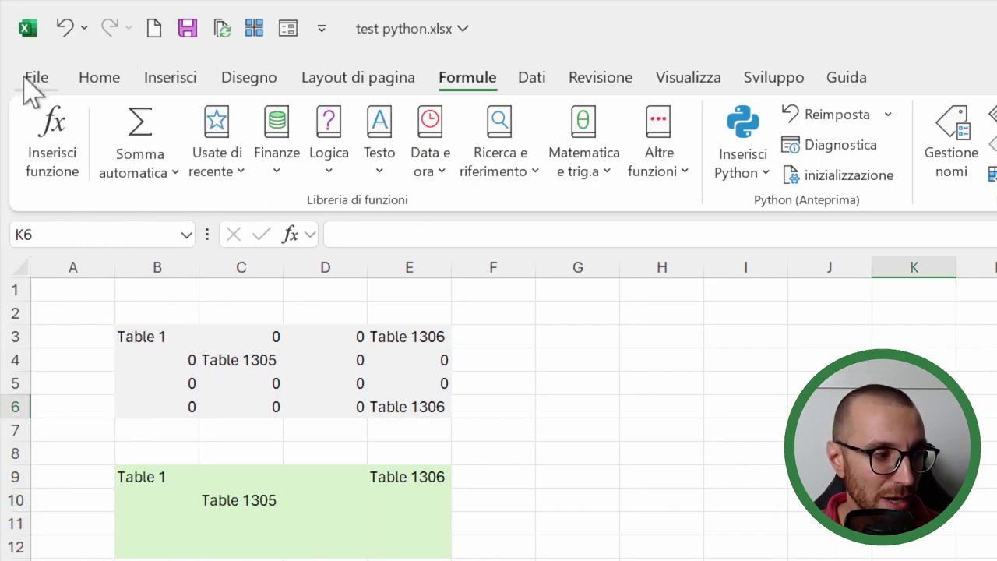
click(24, 78)
scroll(55, 479, down, 6)
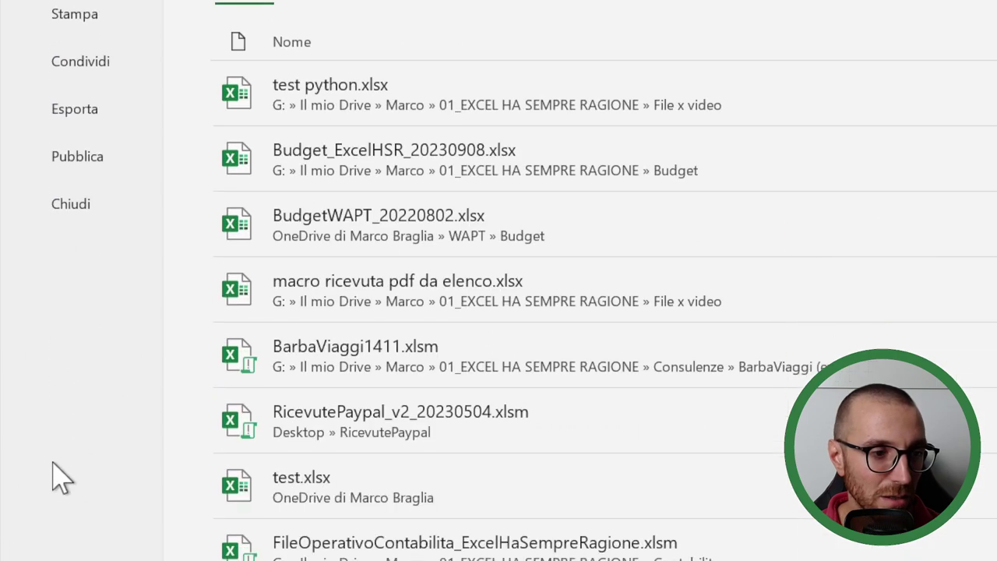
scroll(6, 477, down, 5)
click(76, 490)
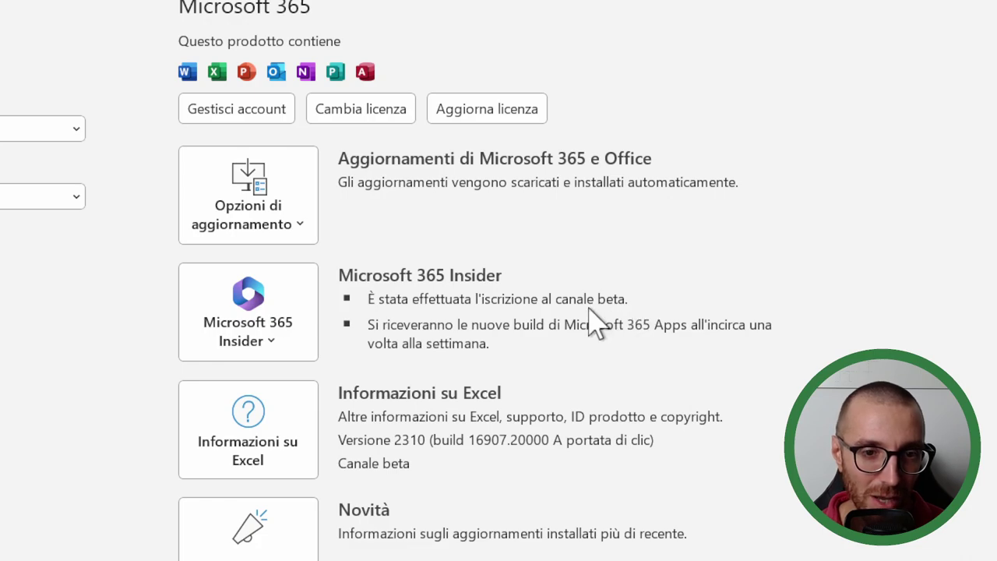
click(276, 344)
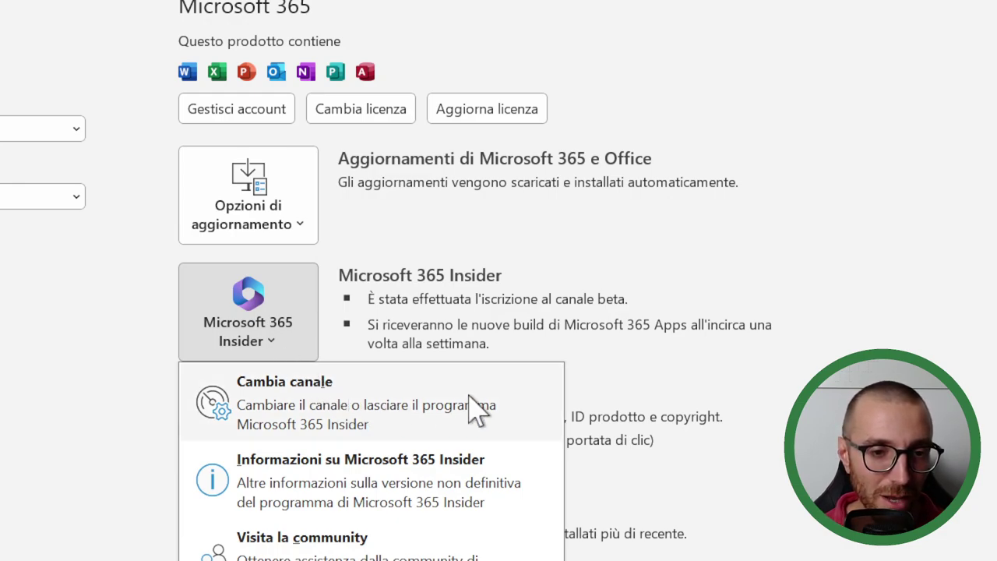
click(473, 405)
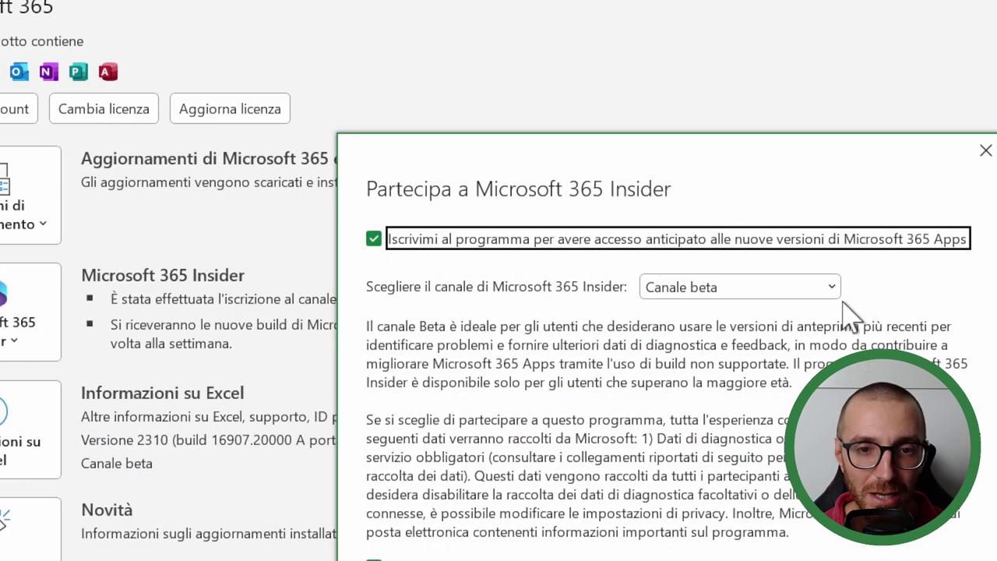
Review the Insider channel list, keep Canale beta, and cancel the dialog without changes
click(828, 289)
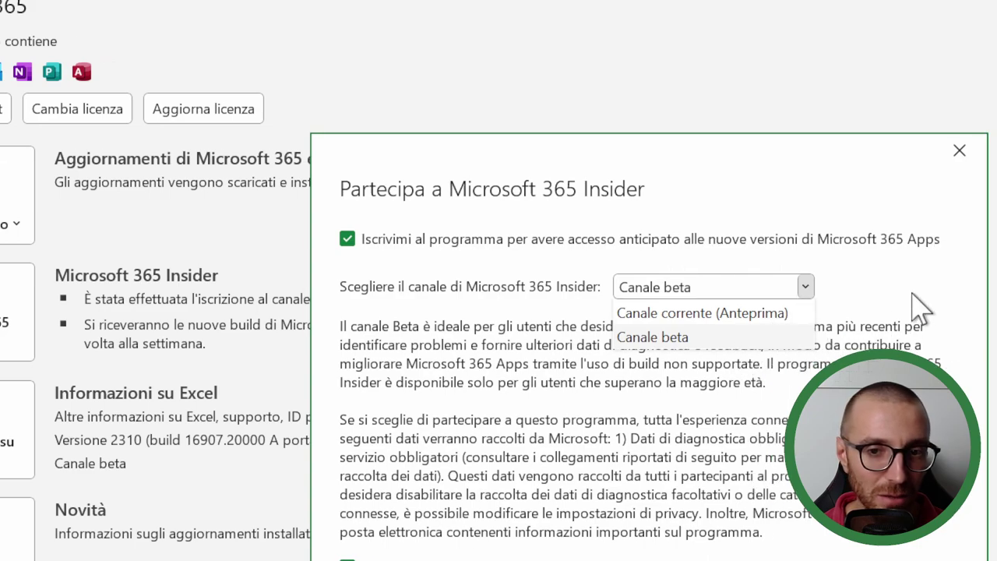
click(915, 296)
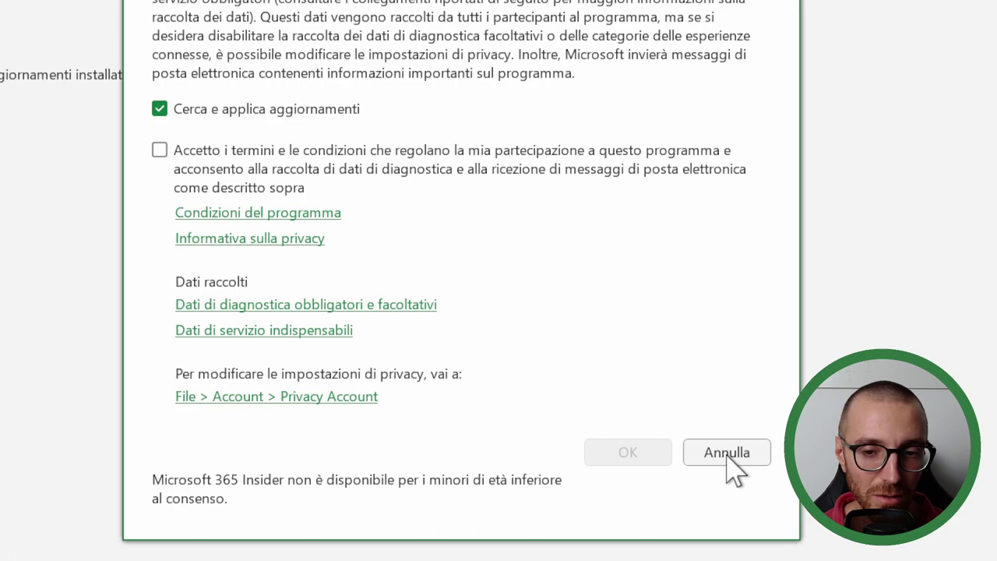
click(728, 458)
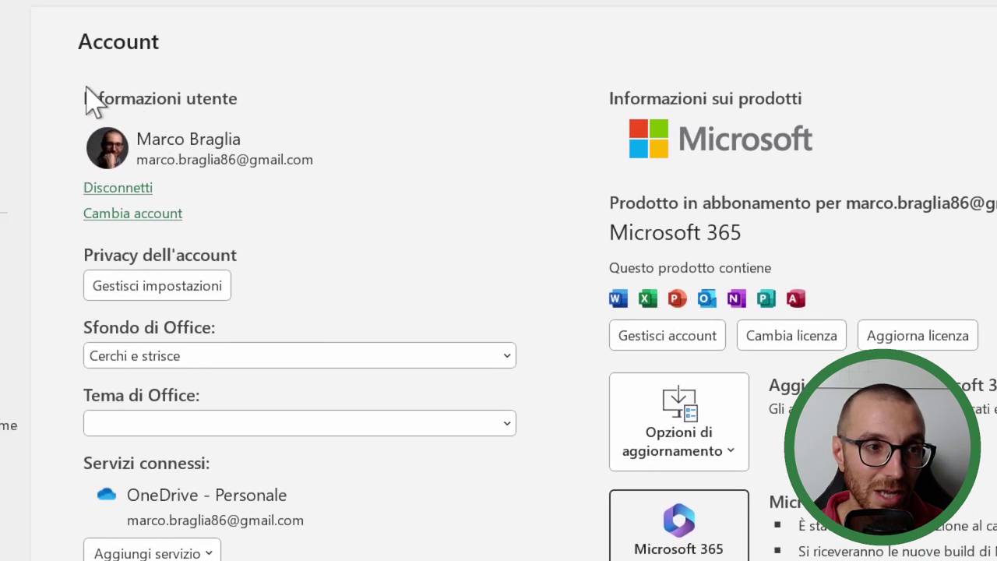
Leave the Account page with the back arrow to return to the test python worksheet
click(35, 84)
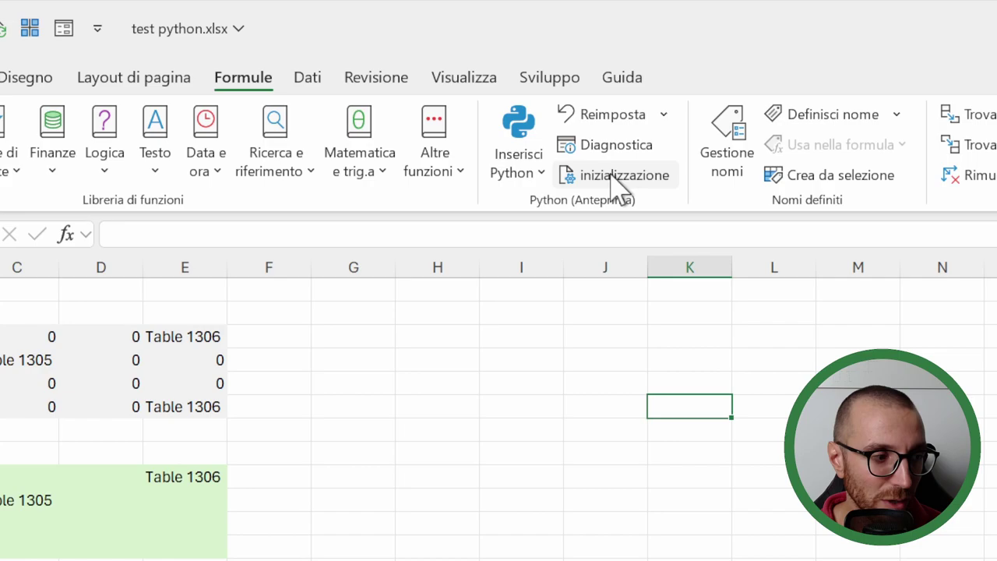
Show Python Initialization under Formule to list the pre-loaded numpy, pandas and other imports
click(620, 180)
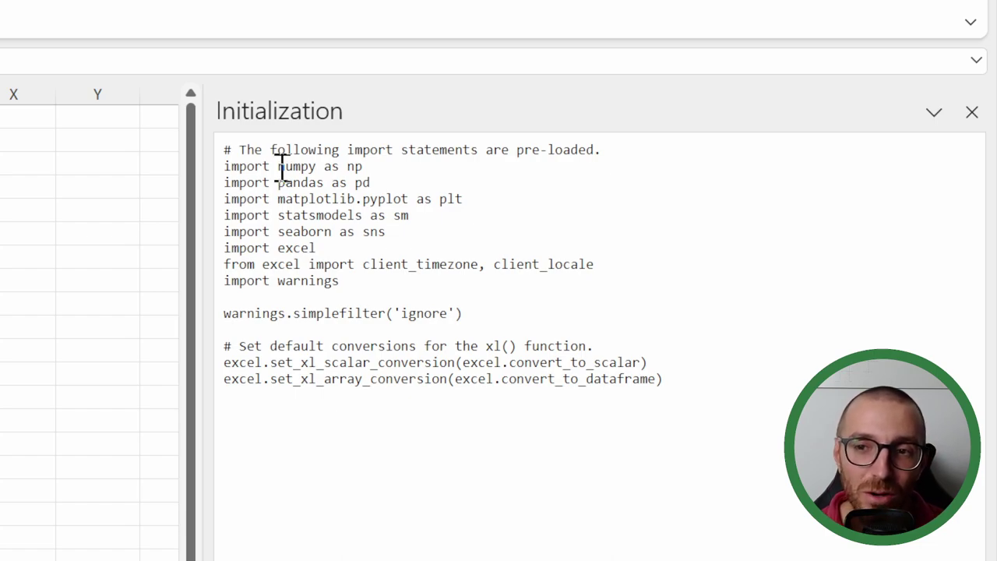
mouse_move(647, 148)
mouse_down()
mouse_move(579, 157)
mouse_move(605, 161)
mouse_up()
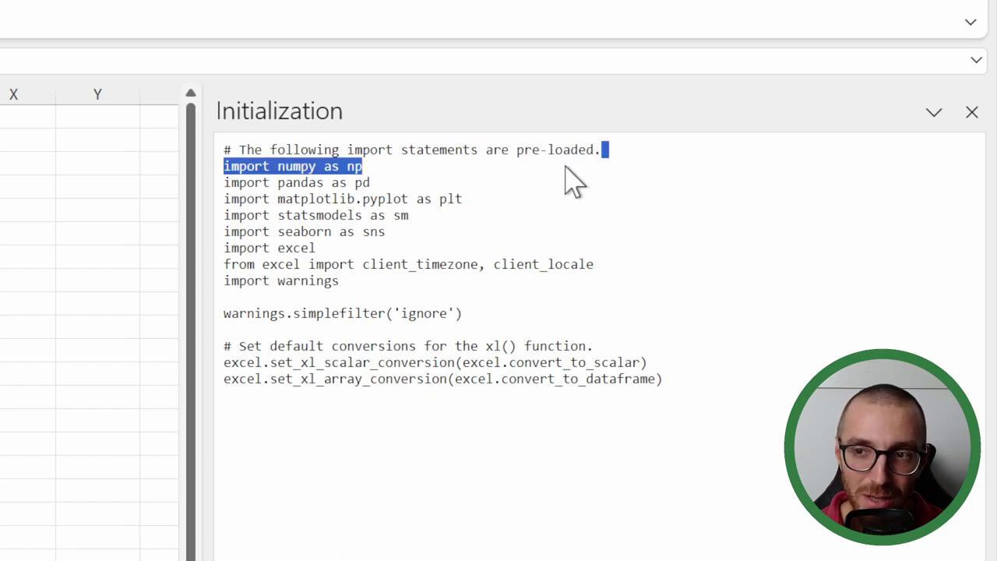
click(619, 153)
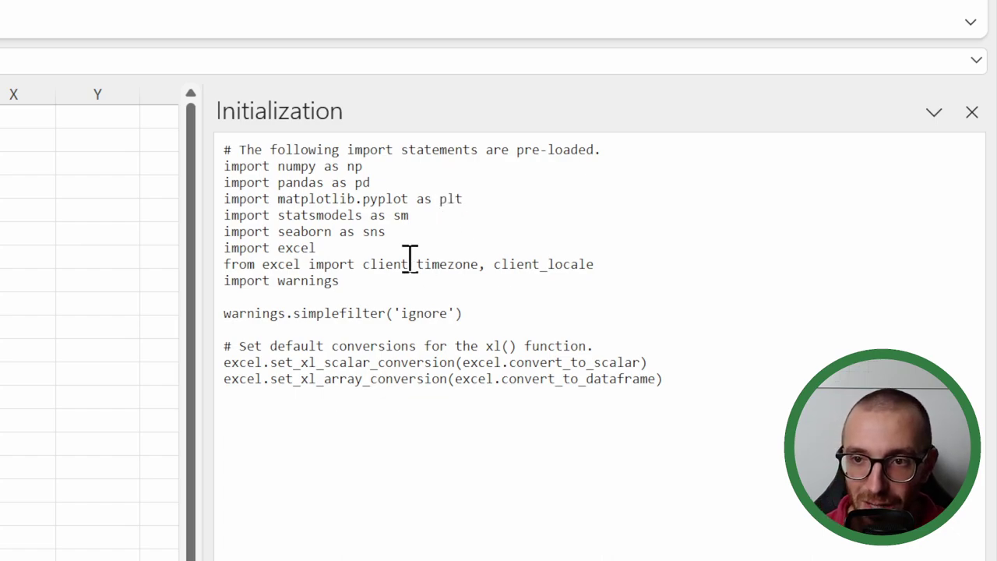
double_click(295, 183)
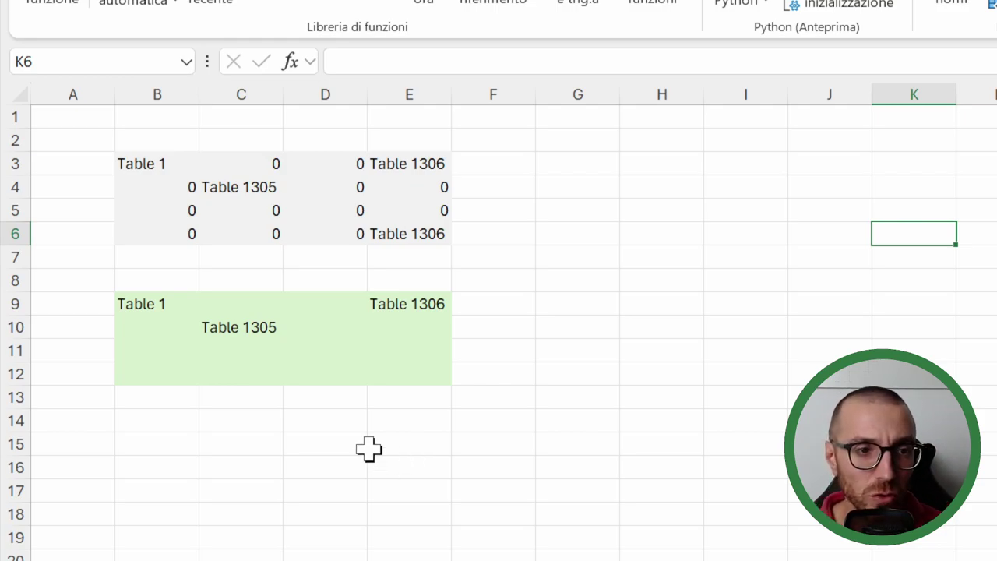
Select the grey source table spilling from B3 and check its last cell
mouse_move(143, 164)
mouse_down()
mouse_move(375, 185)
mouse_move(425, 234)
mouse_up()
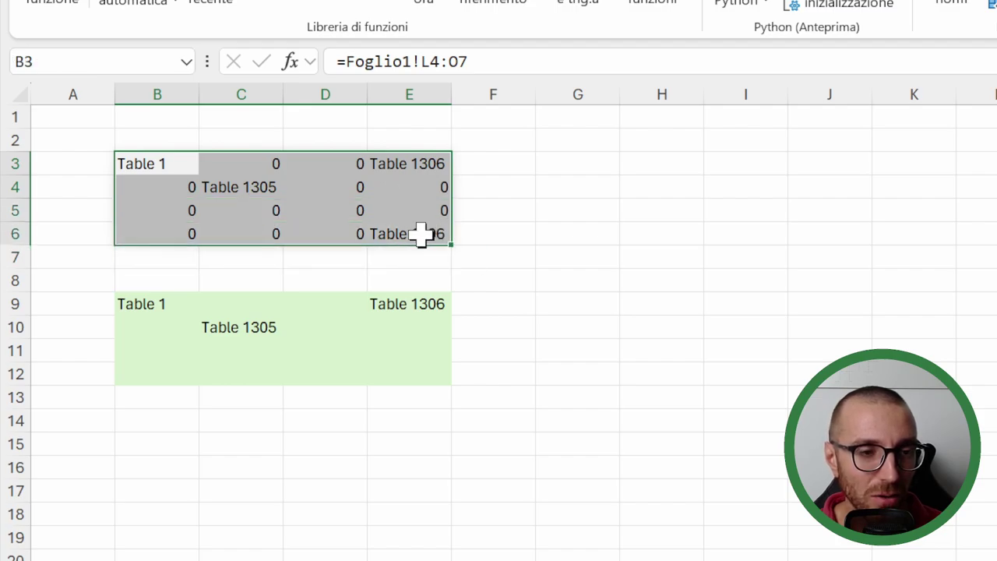
click(740, 274)
click(139, 163)
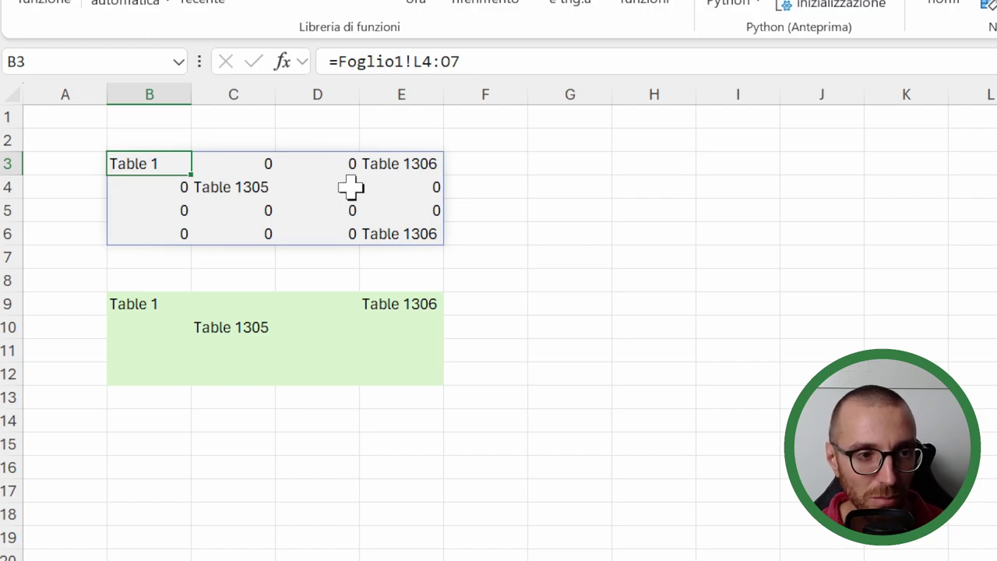
click(408, 166)
click(401, 237)
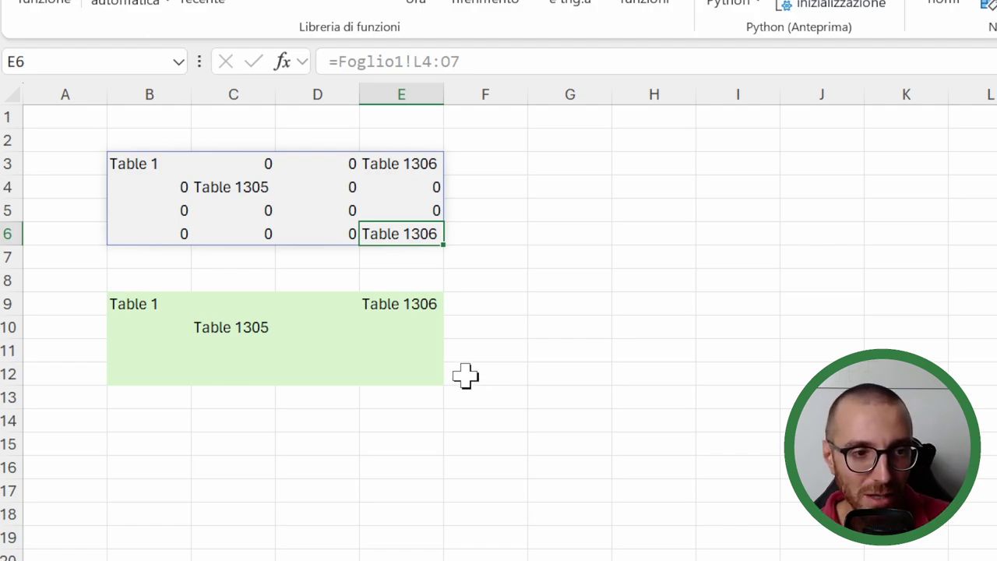
Inspect E9's Python formula, select the whole green result table, then an empty cell beside it
click(405, 305)
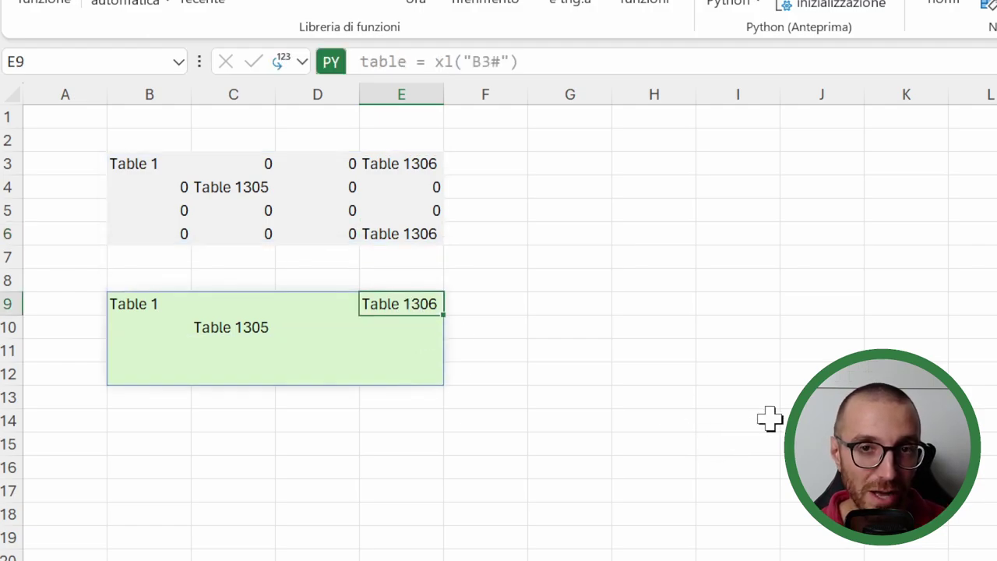
click(417, 376)
key(Right)
key(Right)
key(Right)
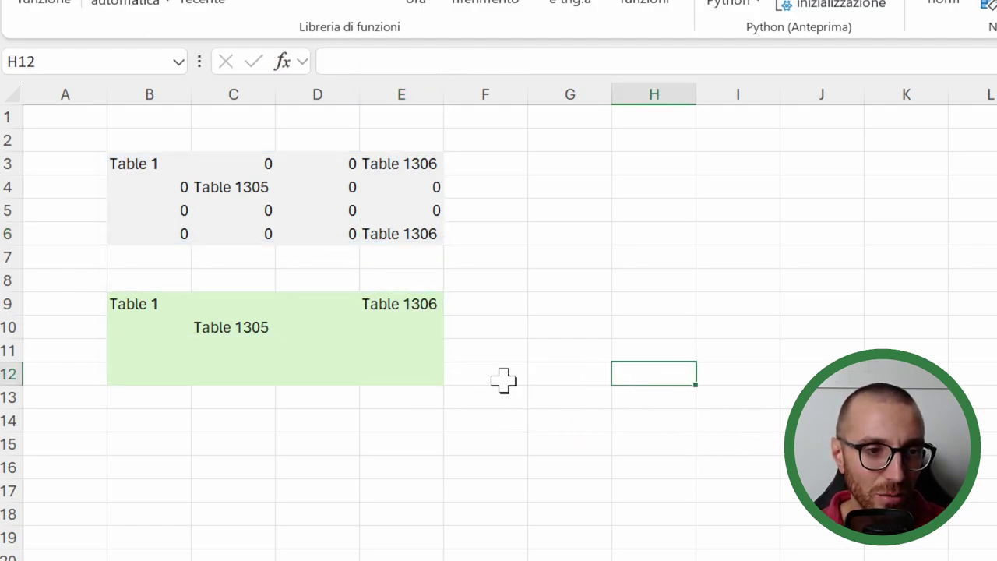
drag(142, 304, 414, 374)
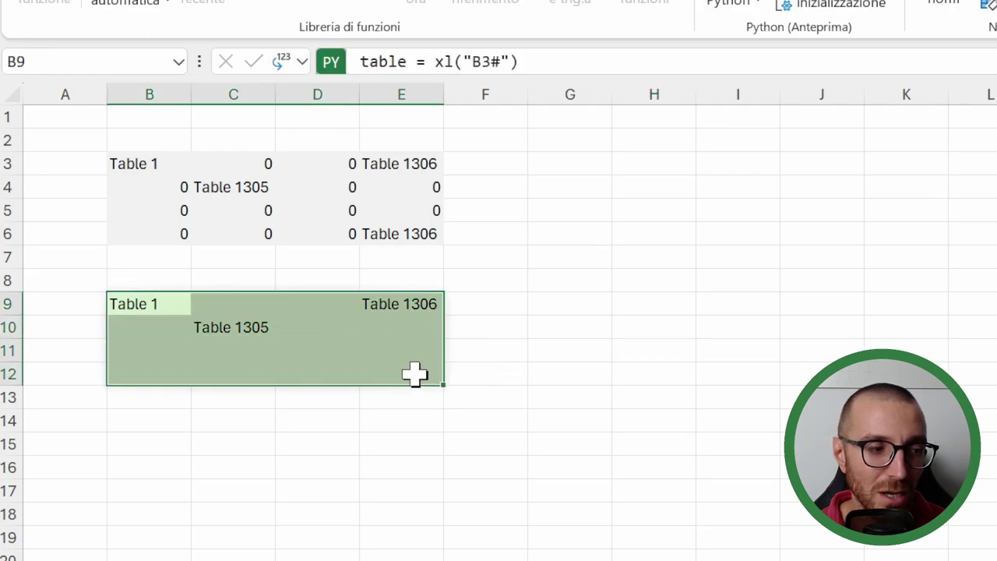
click(856, 279)
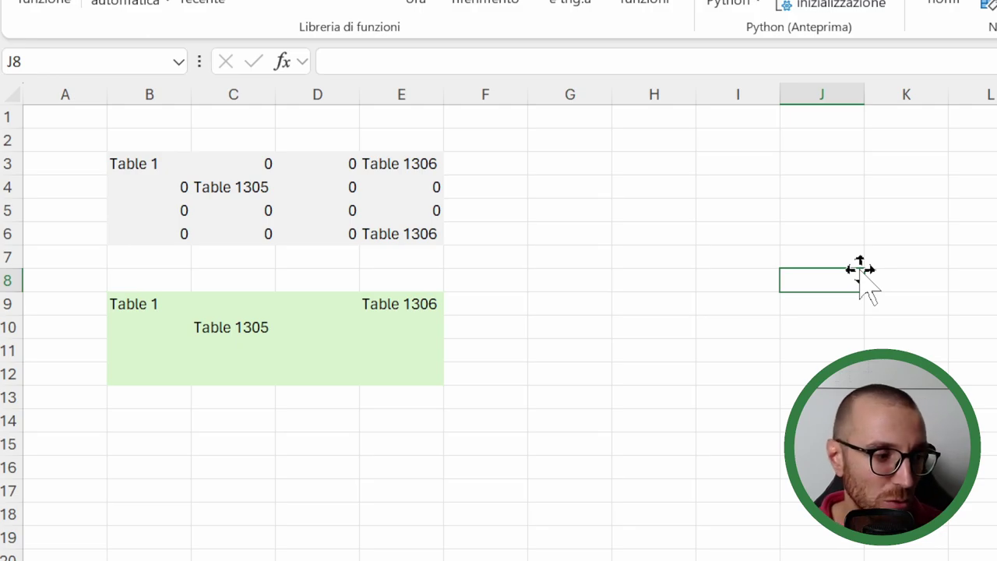
click(799, 226)
click(793, 214)
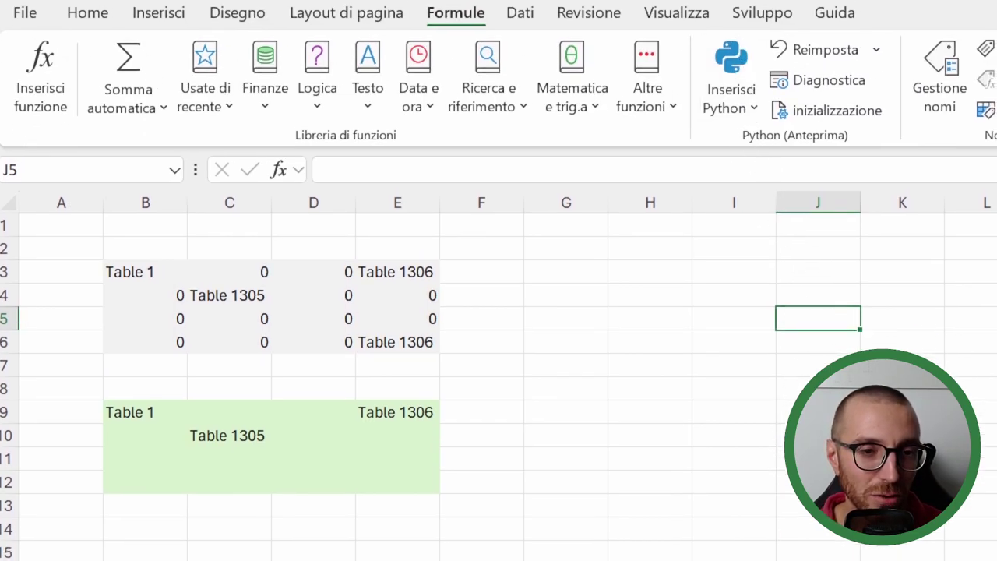
Turn J7 into an empty Python cell using =PY and Tab
click(842, 390)
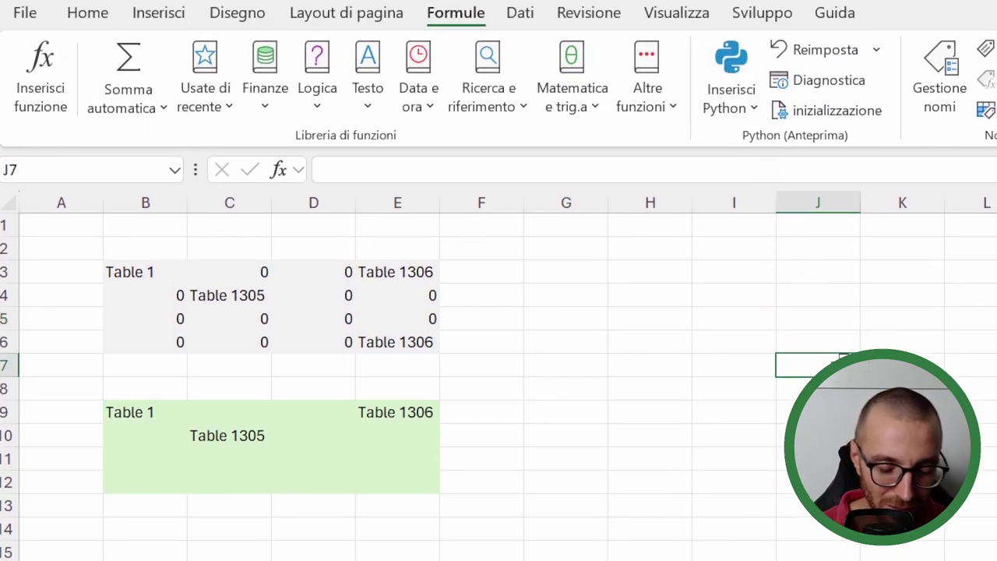
text(=py)
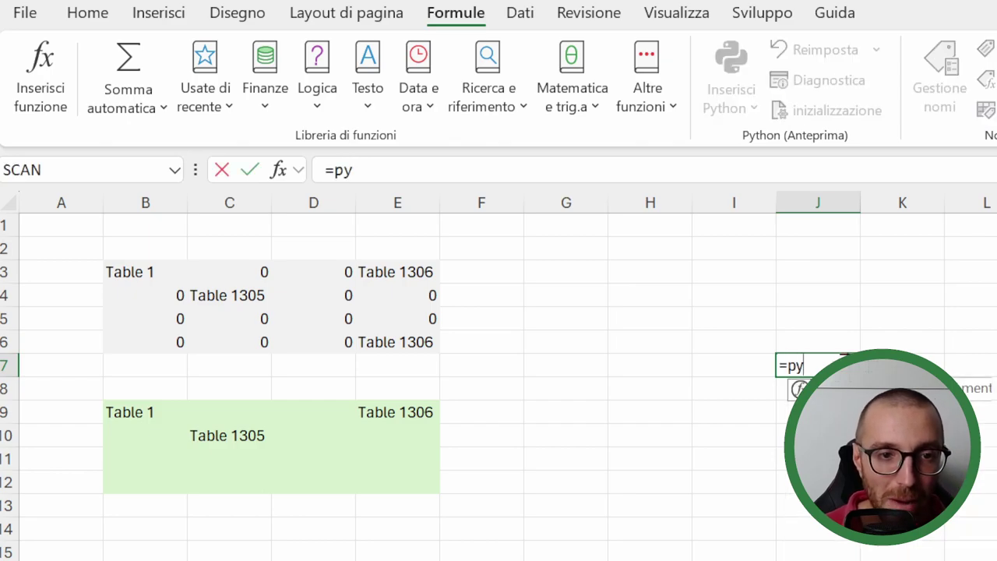
key(Tab)
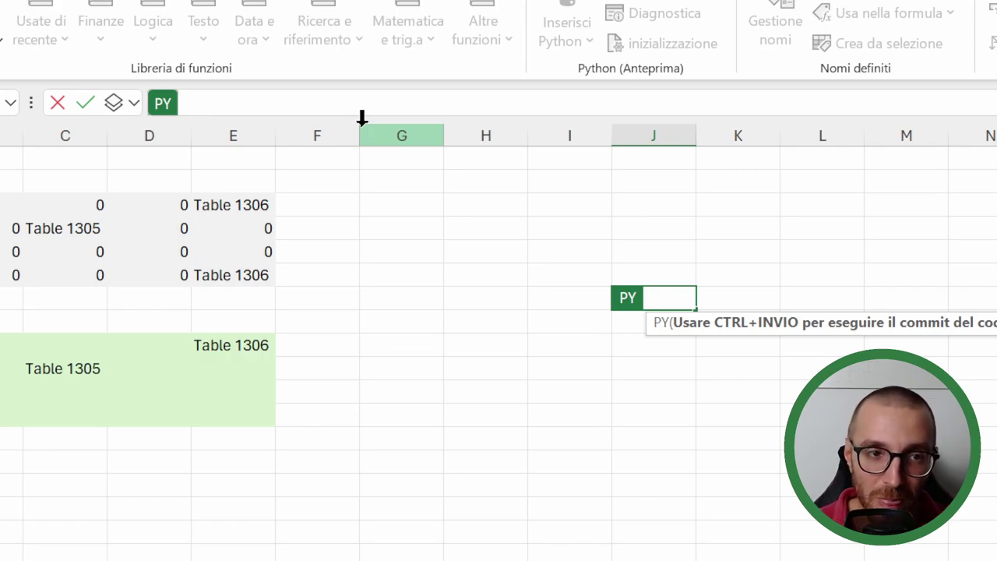
Expand the formula bar code editor for J7 to show several lines
click(240, 101)
drag(279, 115, 301, 268)
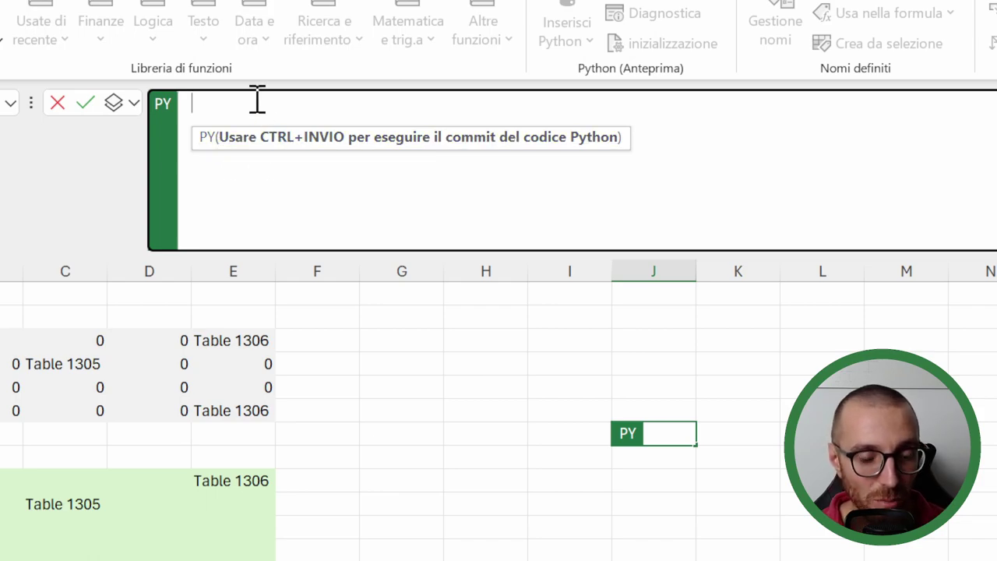
key(Return)
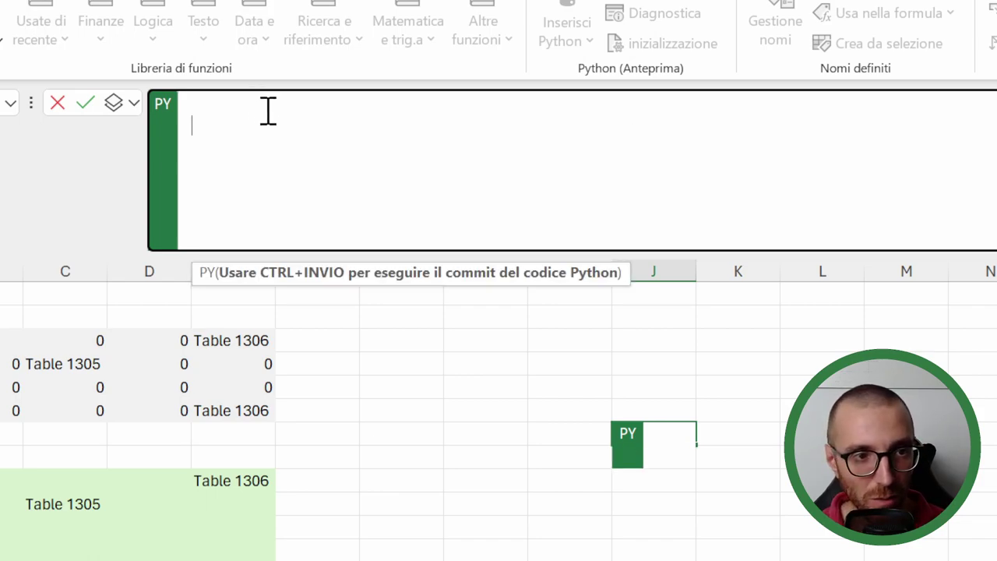
key(Return)
key(Return)
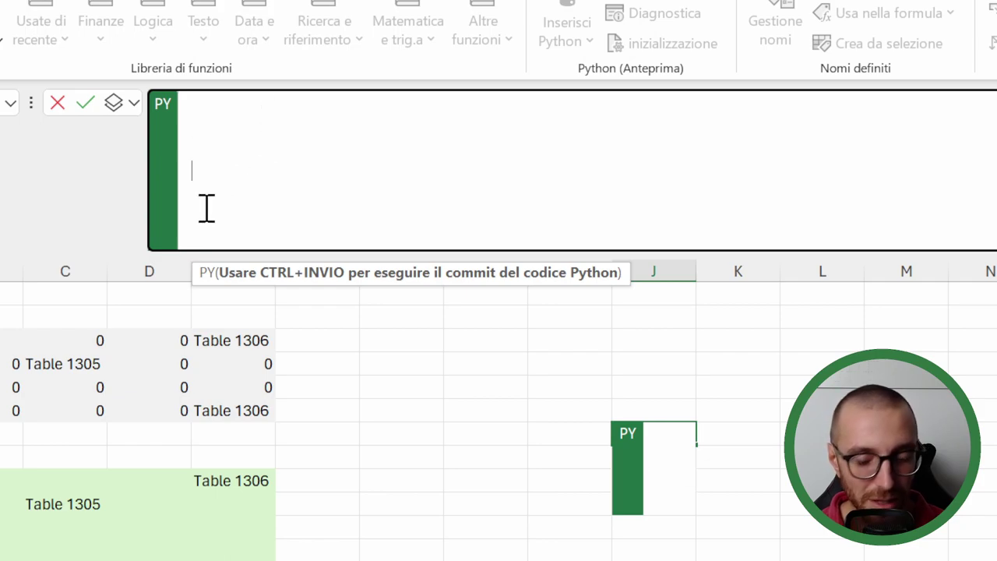
key(BackSpace)
key(BackSpace)
key(BackSpace)
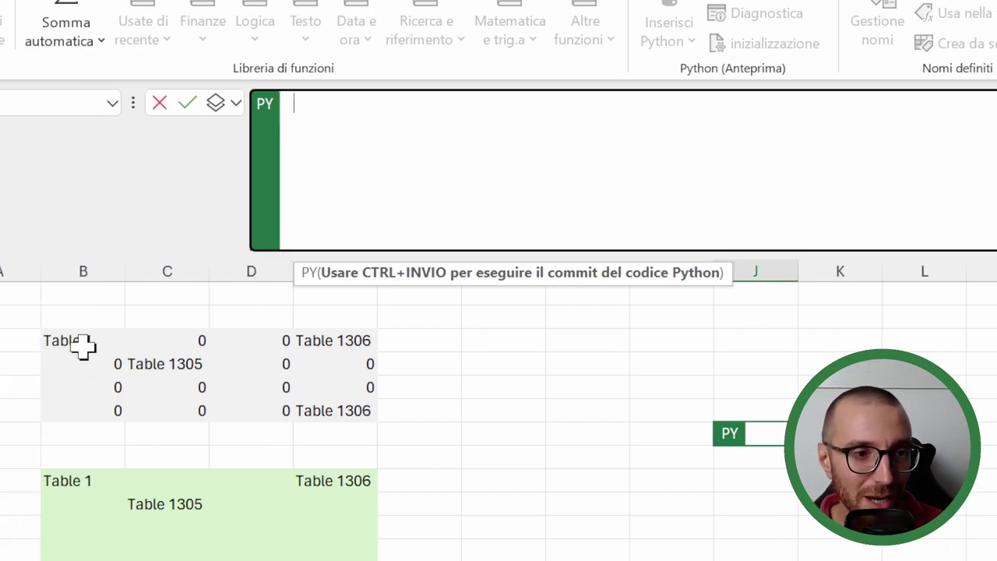
Reference the spill range as xl("B3#") by clicking B3 and adding #
click(81, 343)
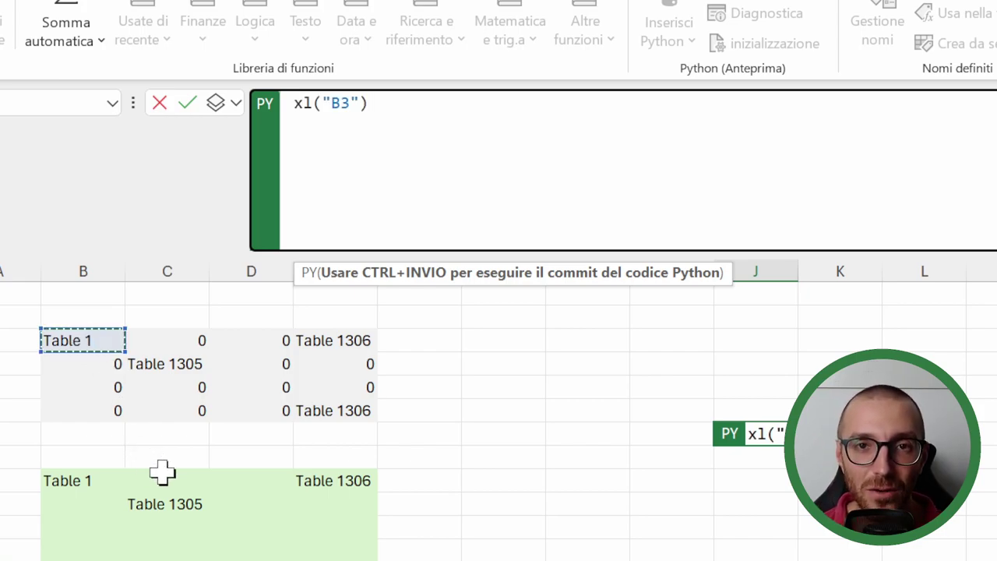
click(341, 102)
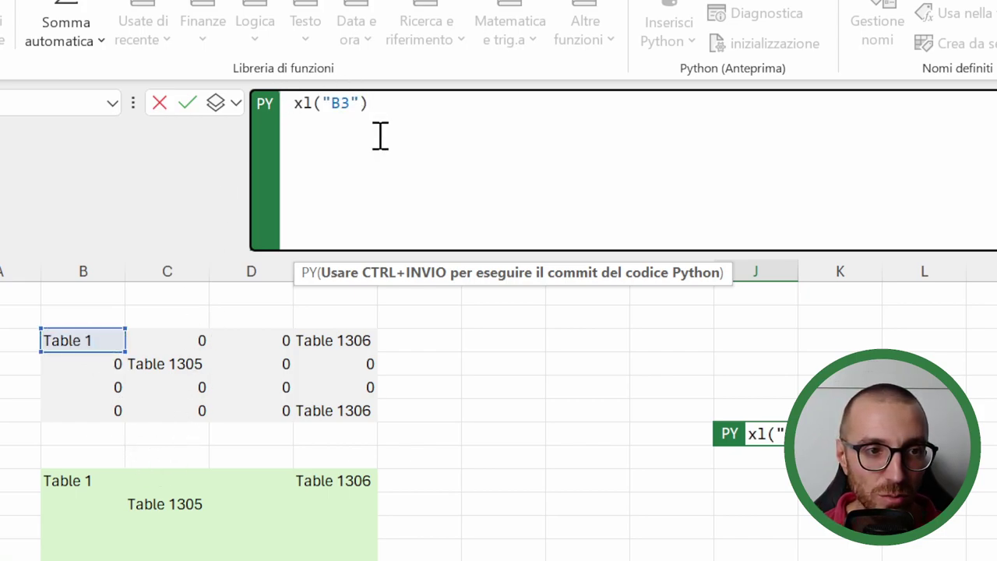
key(Right)
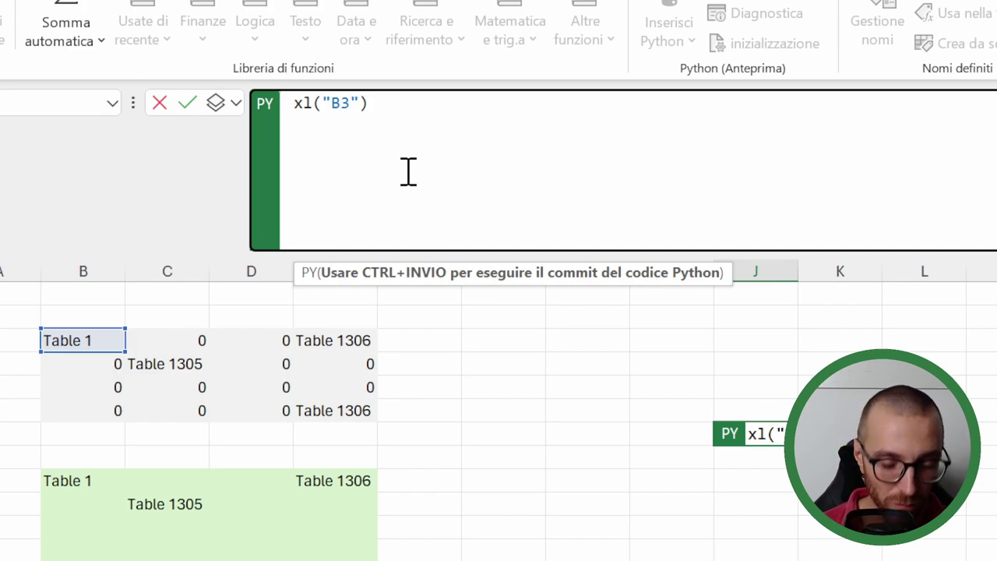
text(#)
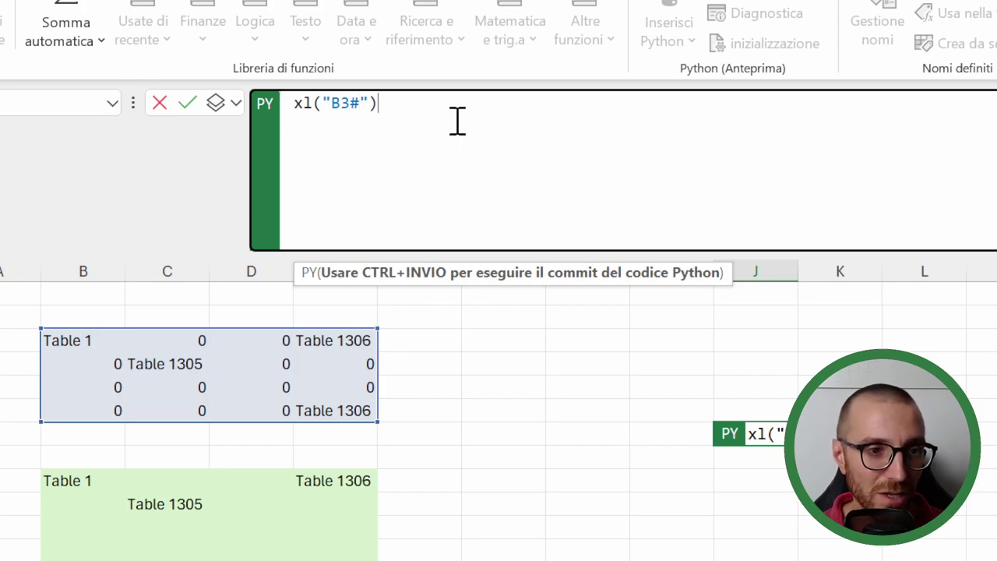
Assign the reference to a variable so the code reads table = xl("B3#")
double_click(299, 103)
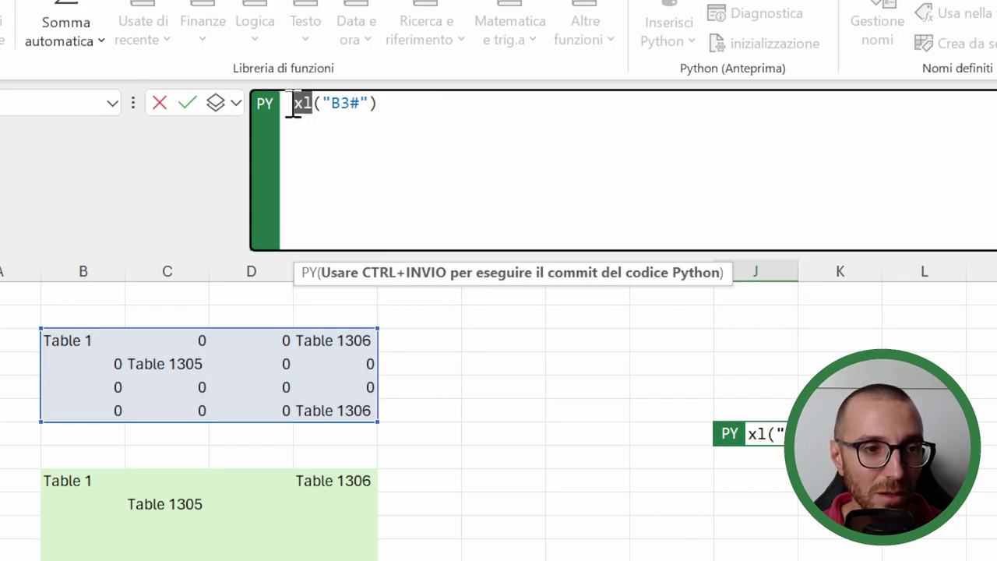
click(409, 115)
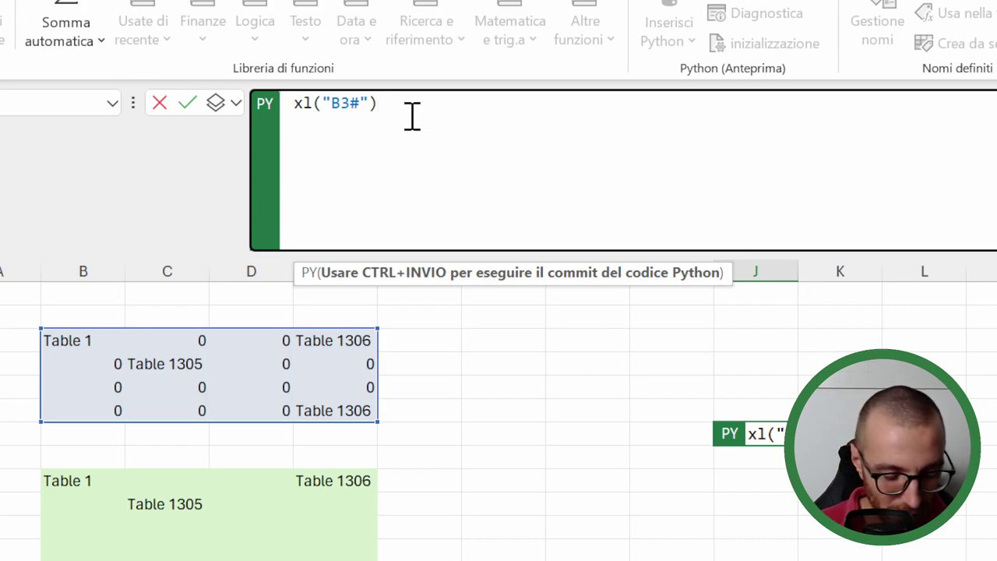
key(Home)
text(TA)
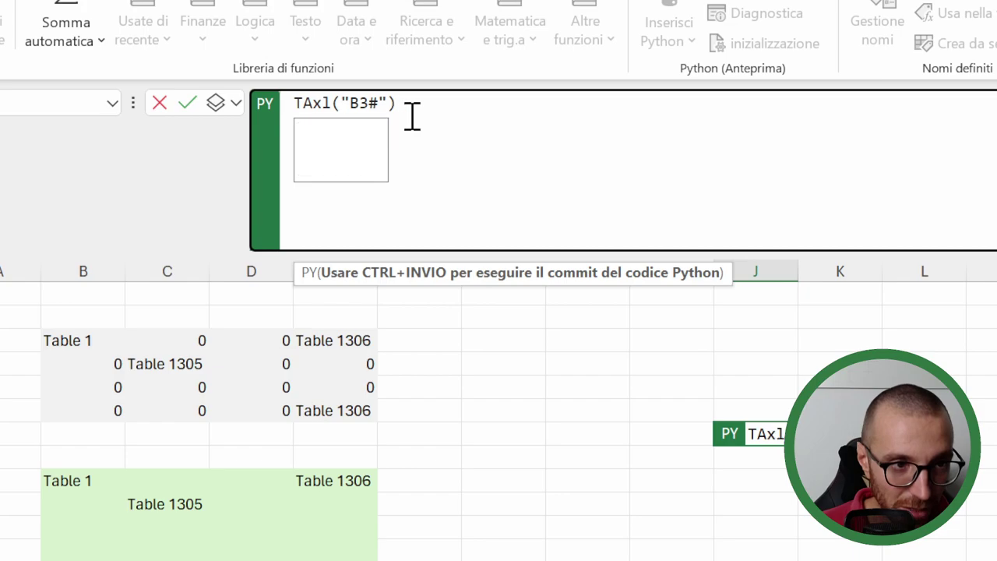
key(BackSpace)
key(BackSpace)
text(table x)
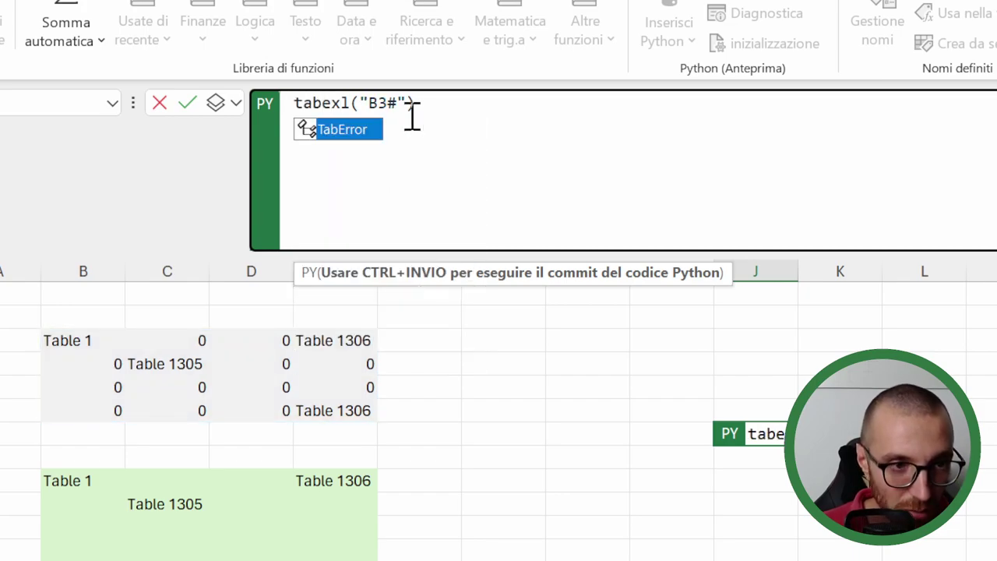
text(l)
key(BackSpace)
key(BackSpace)
text(le )
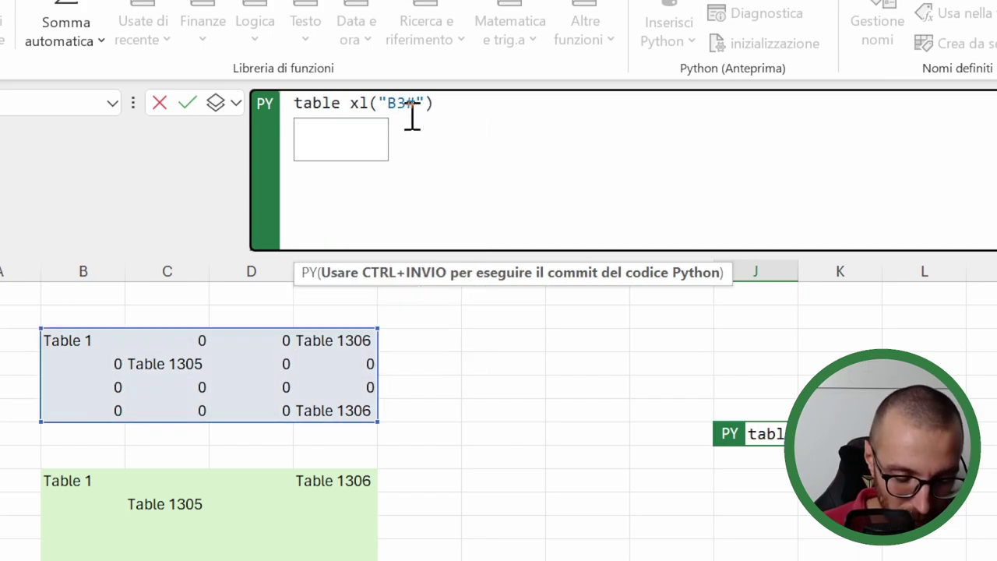
text(=)
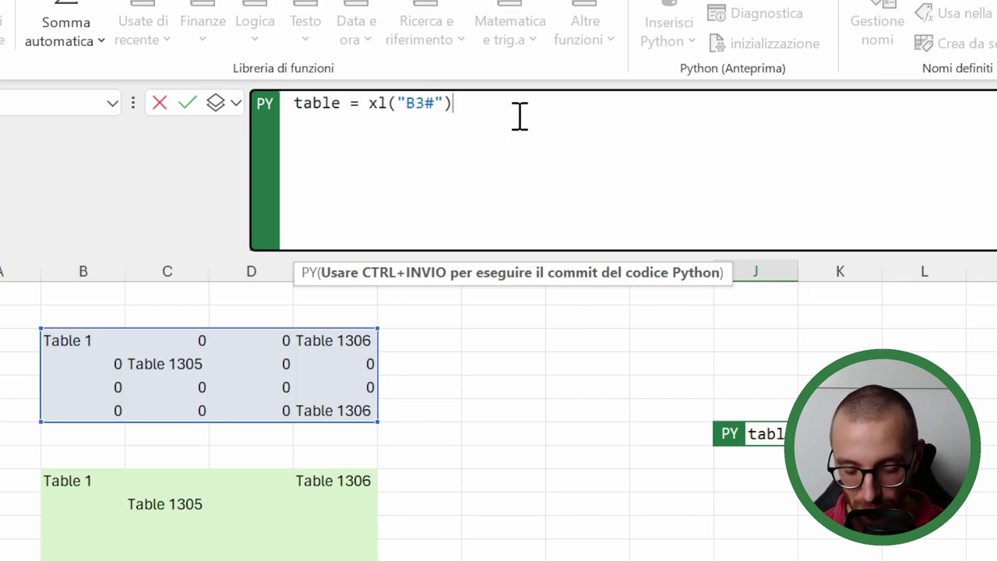
Run the code, then add print(table) and run it again
key(ctrl+Return)
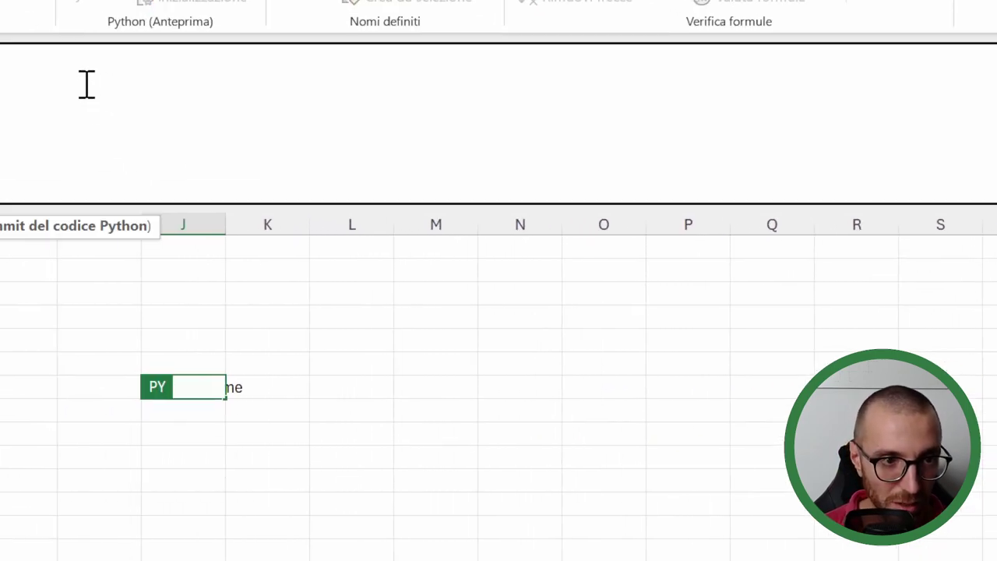
text(p)
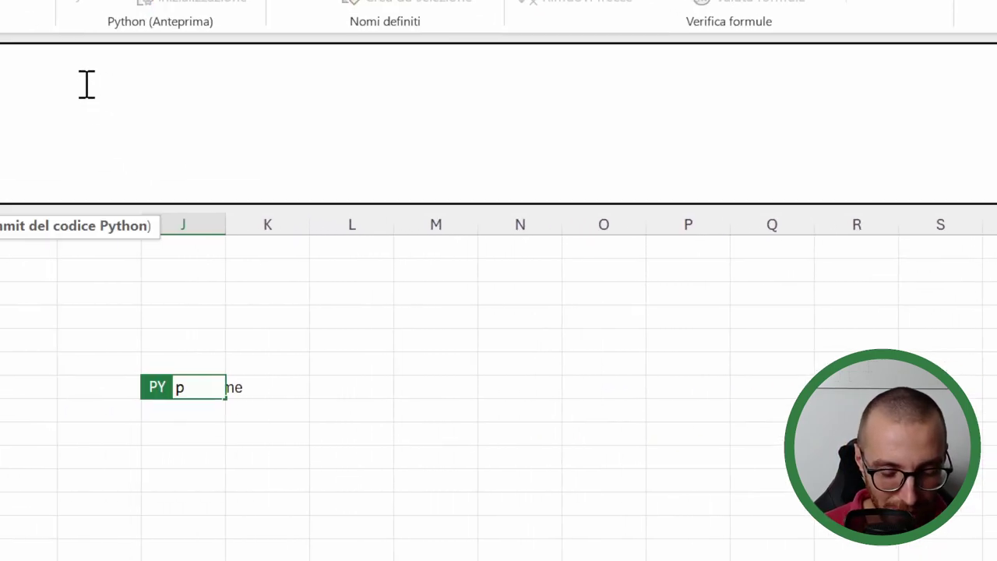
text(rint)
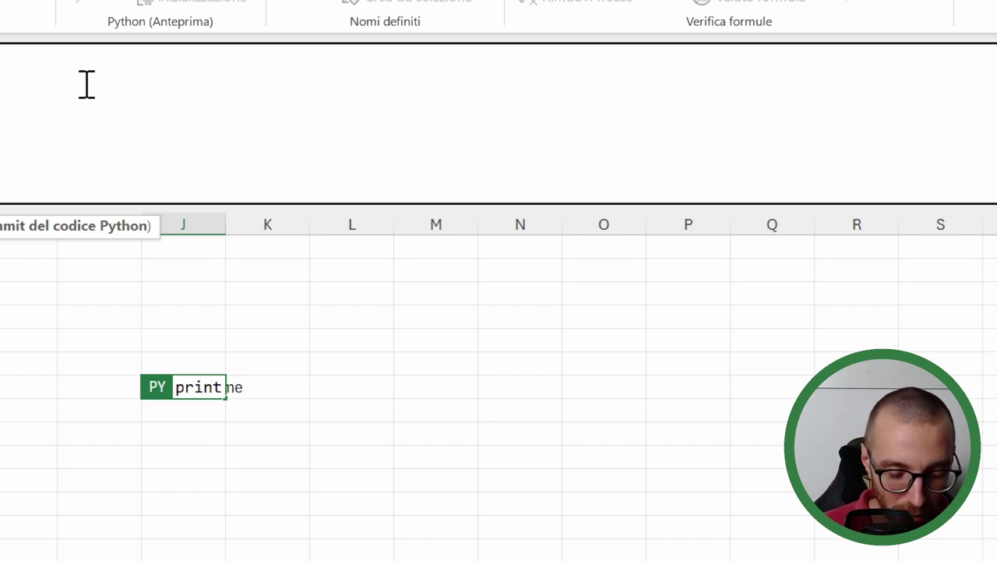
text(()
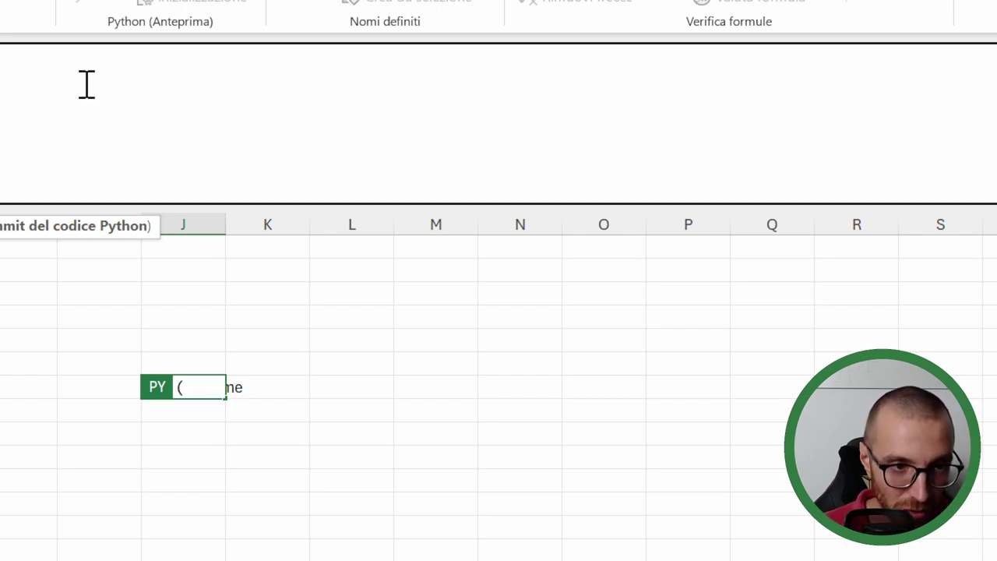
text(table)
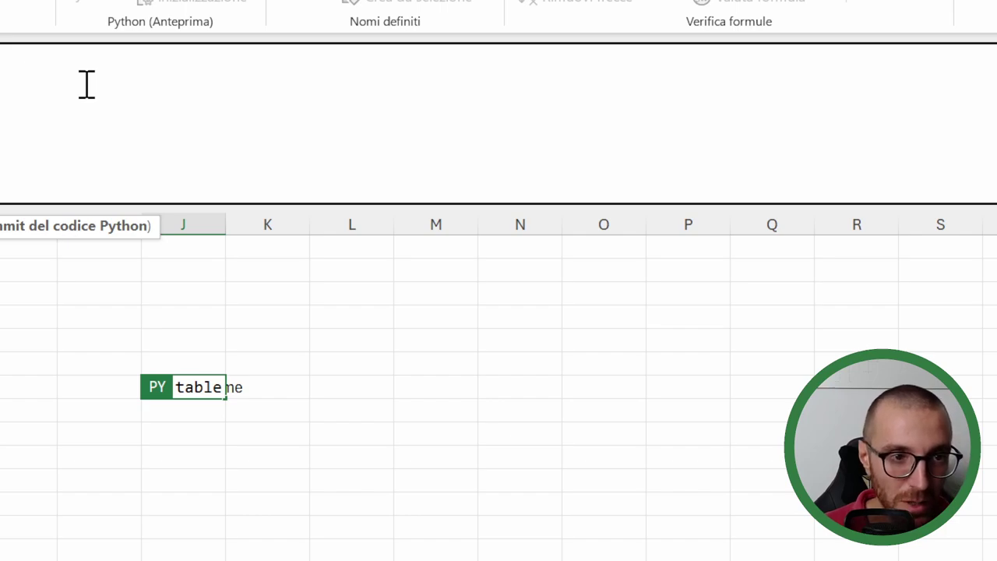
text())
key(ctrl+Return)
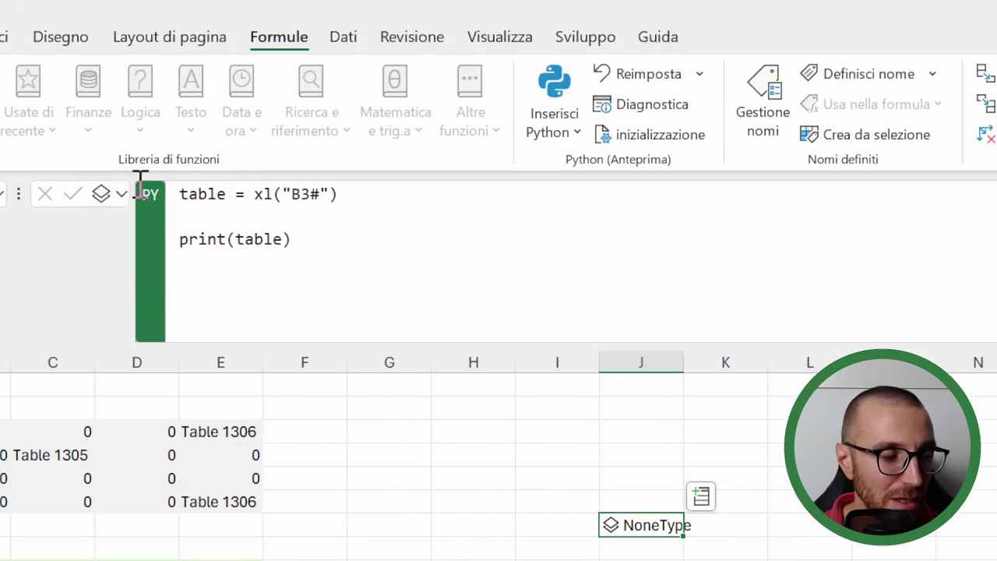
Change the line to print(type(table)) and run it, showing a pandas DataFrame
click(234, 234)
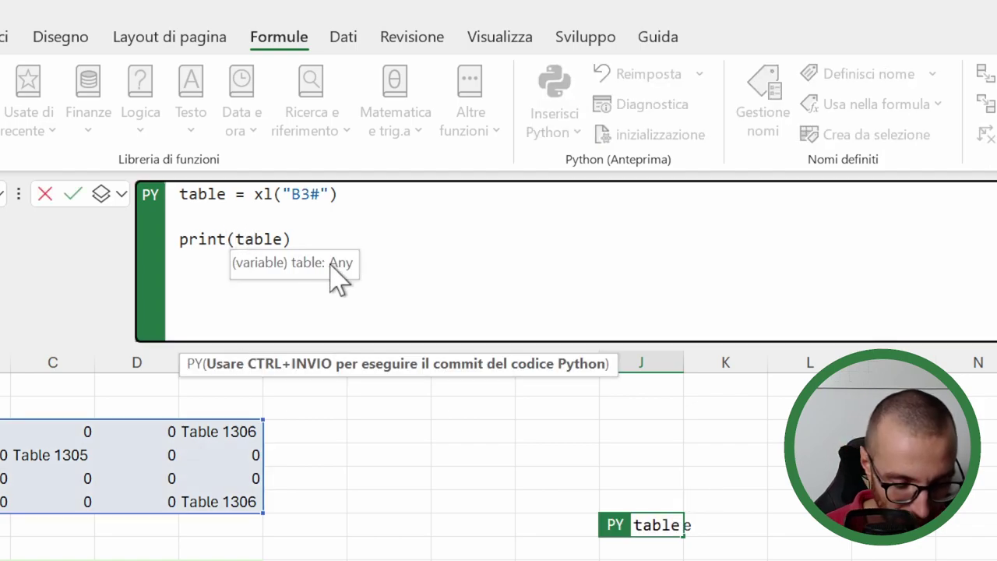
text(type()
key(Delete)
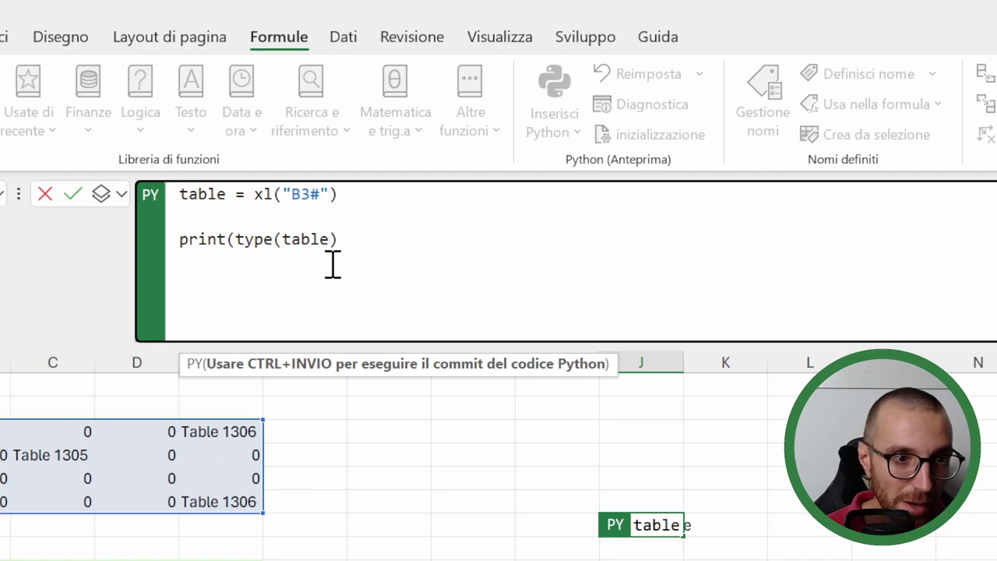
click(349, 239)
text())
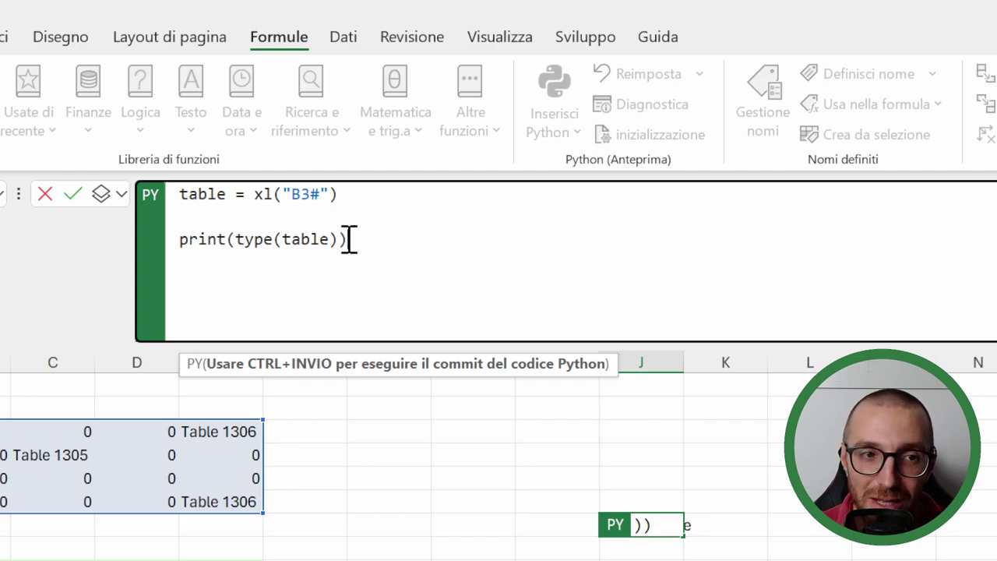
key(ctrl+Return)
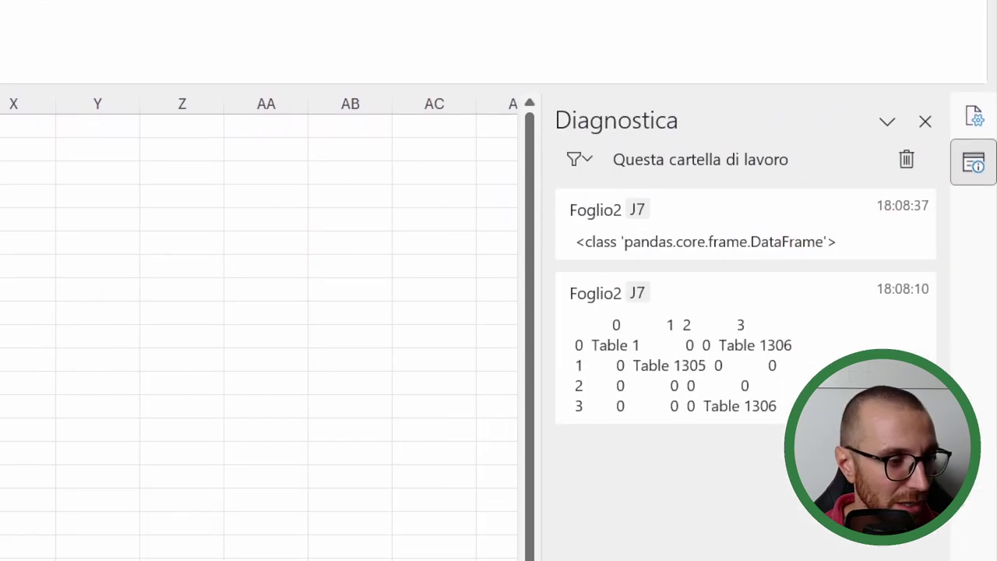
Check the Diagnostics output showing the table is a pandas DataFrame, then re-run the unchanged code
click(840, 195)
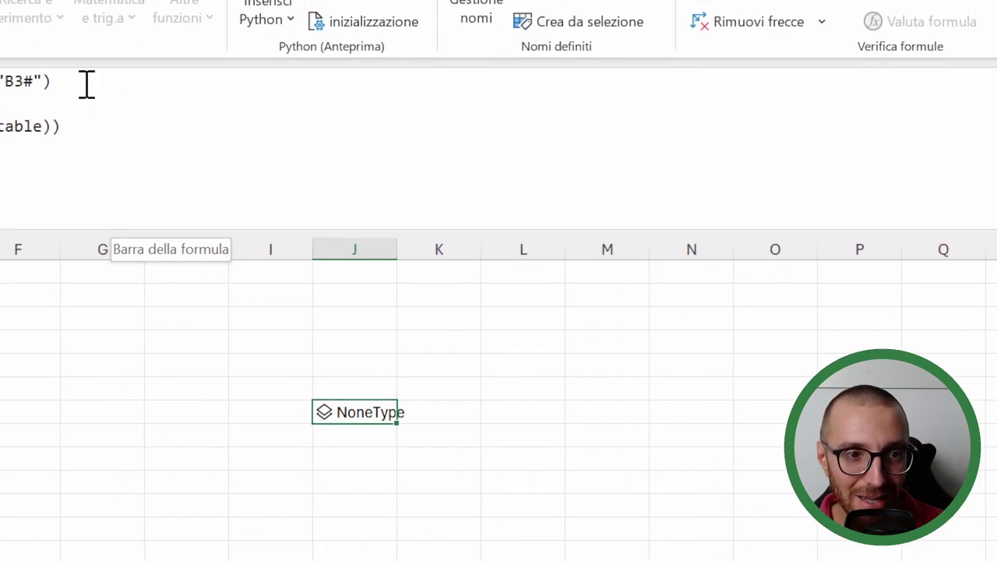
click(86, 83)
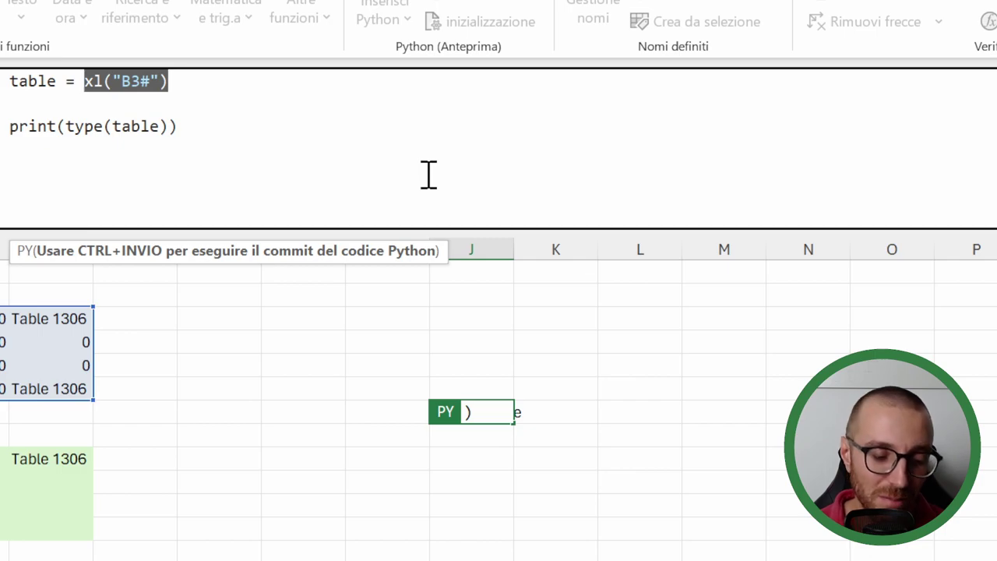
key(ctrl+Return)
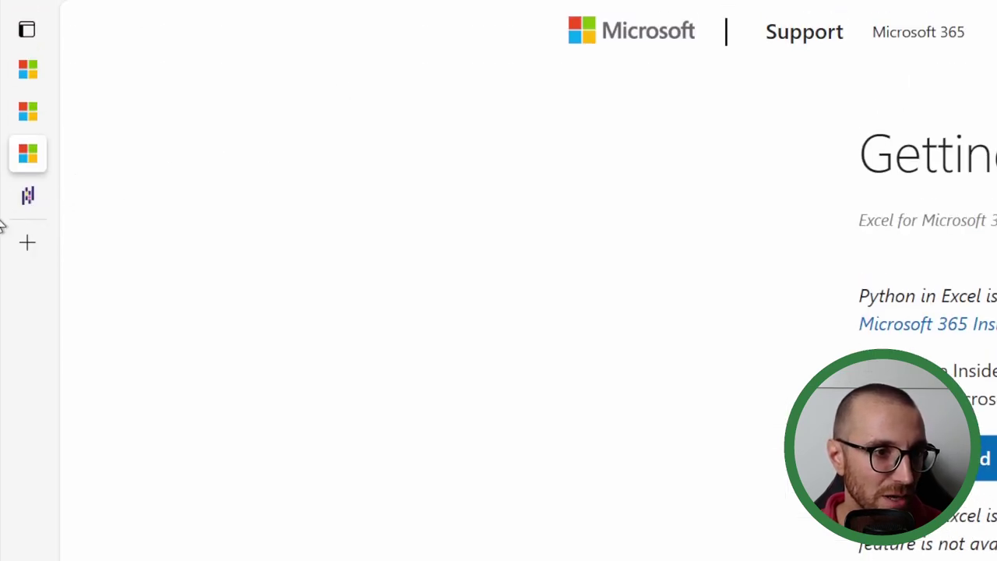
Browse the pandas DataFrame reference page through its constructor and attributes listings
click(28, 204)
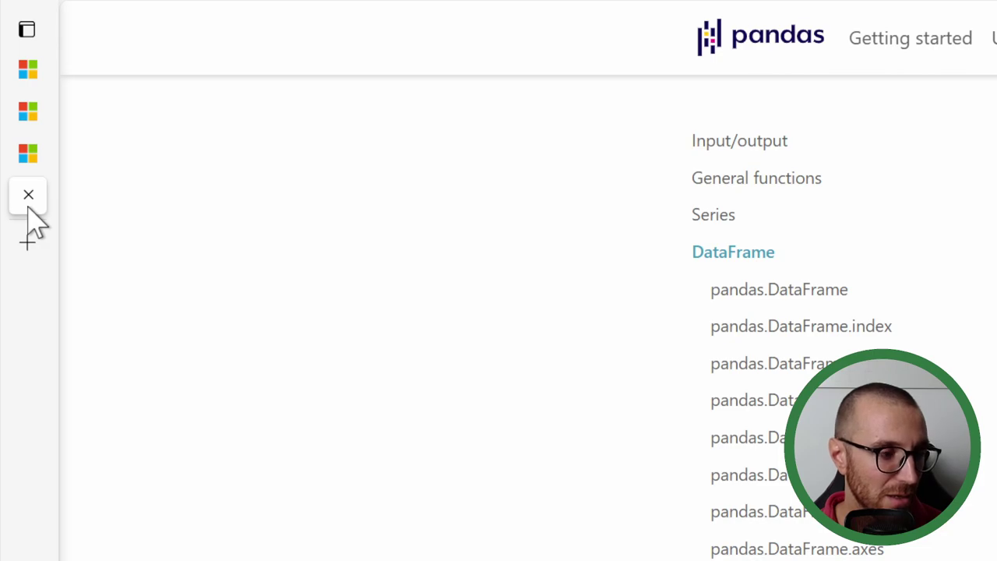
key(ctrl+l)
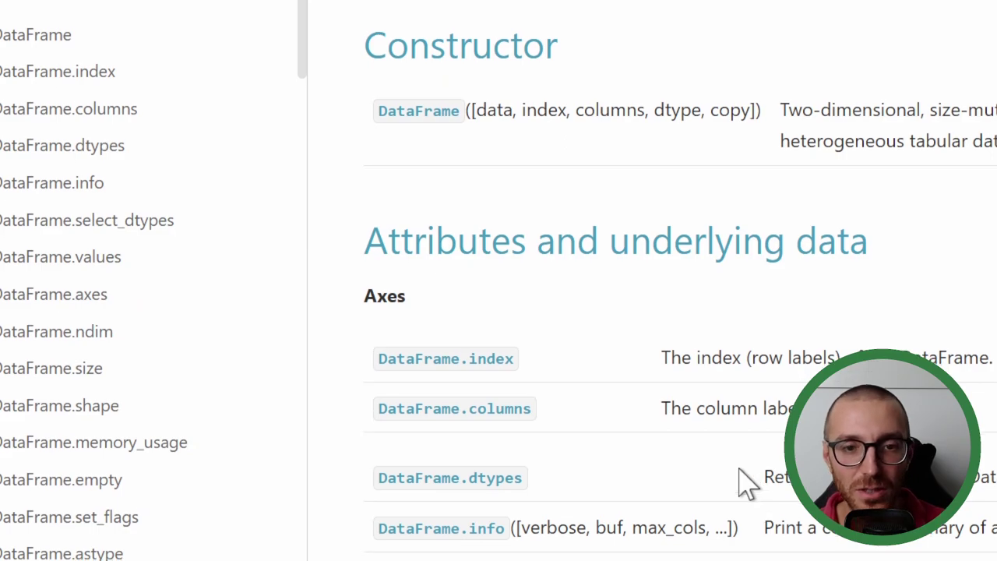
scroll(736, 479, down, 5)
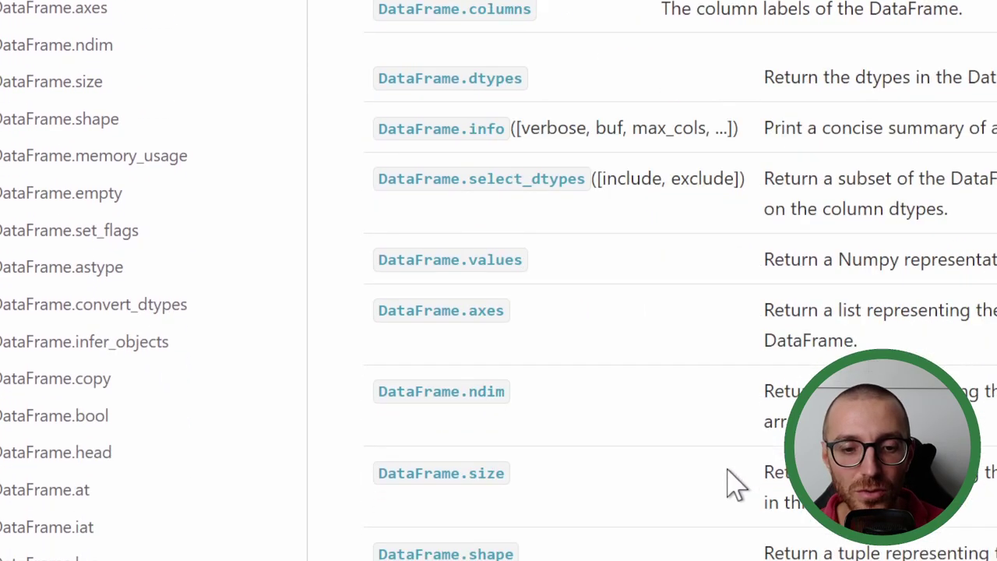
scroll(737, 479, down, 5)
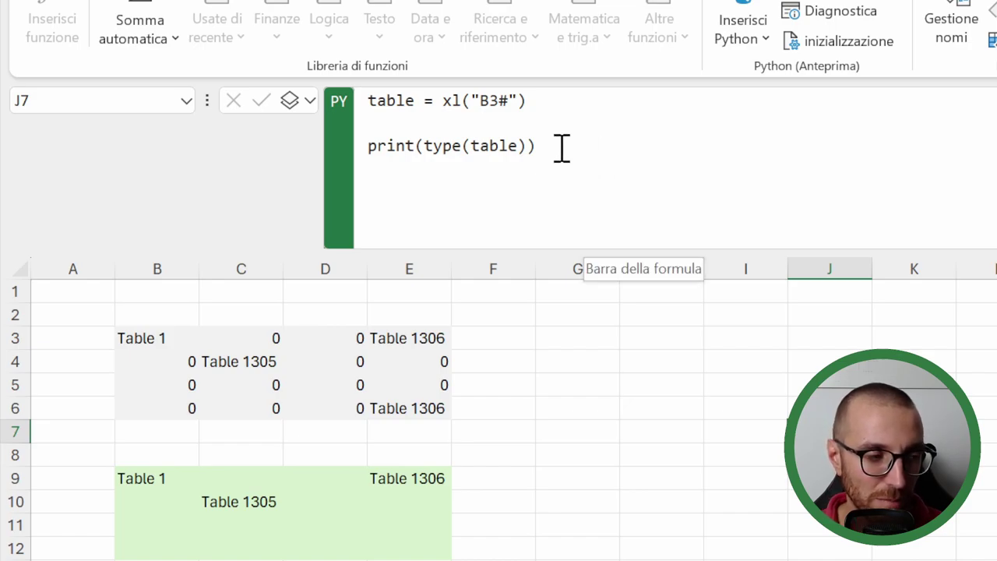
Replace print(type(table)) with table so J7 returns the DataFrame object
drag(558, 148, 327, 152)
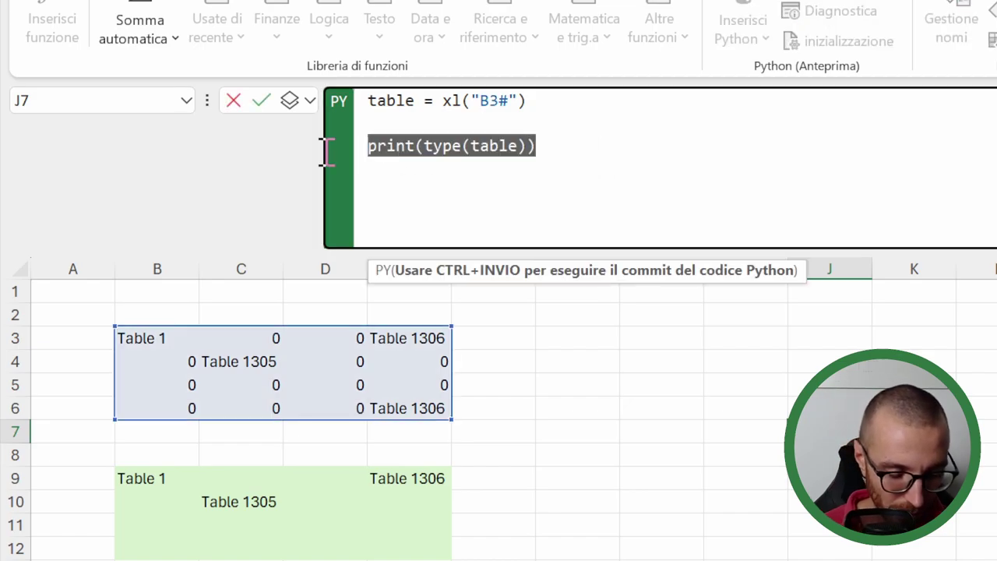
text(table)
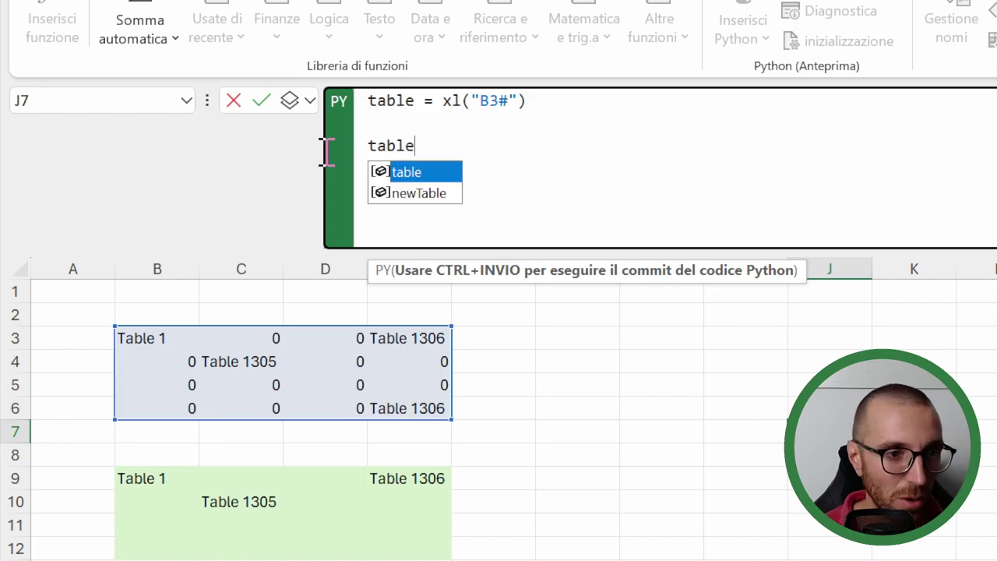
key(ctrl+Return)
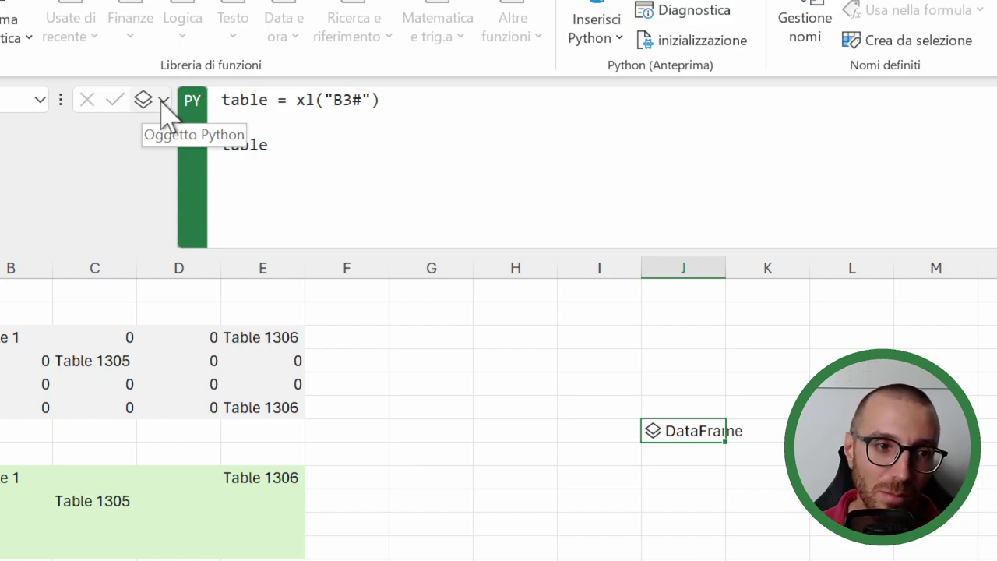
View J7's Python output choices, Python object or Excel value, then dismiss them
click(162, 101)
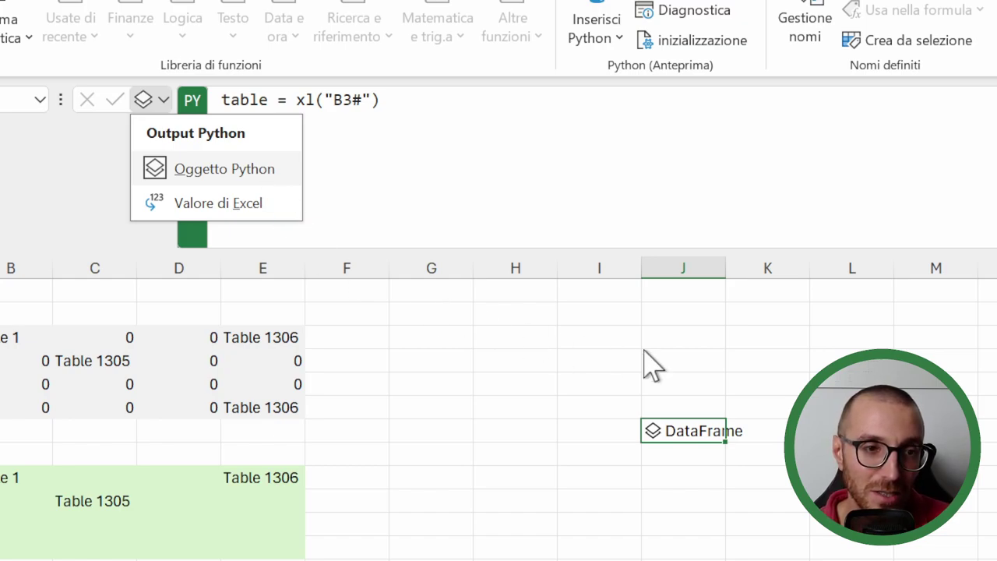
scroll(648, 363, right, 2)
key(Escape)
Start a =py formula in an empty cell, cancel it, and reselect DataFrame cell J7
click(921, 431)
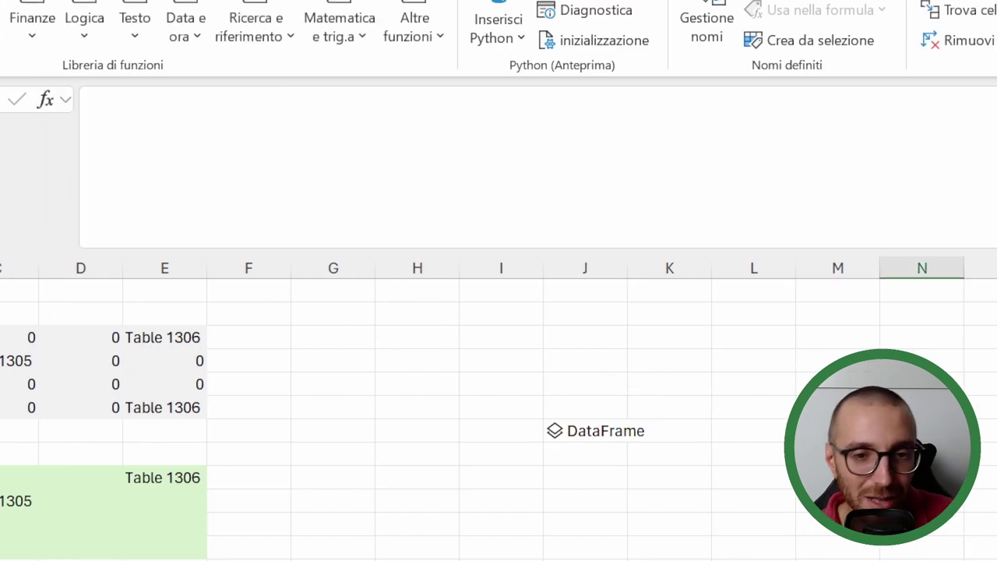
text(=)
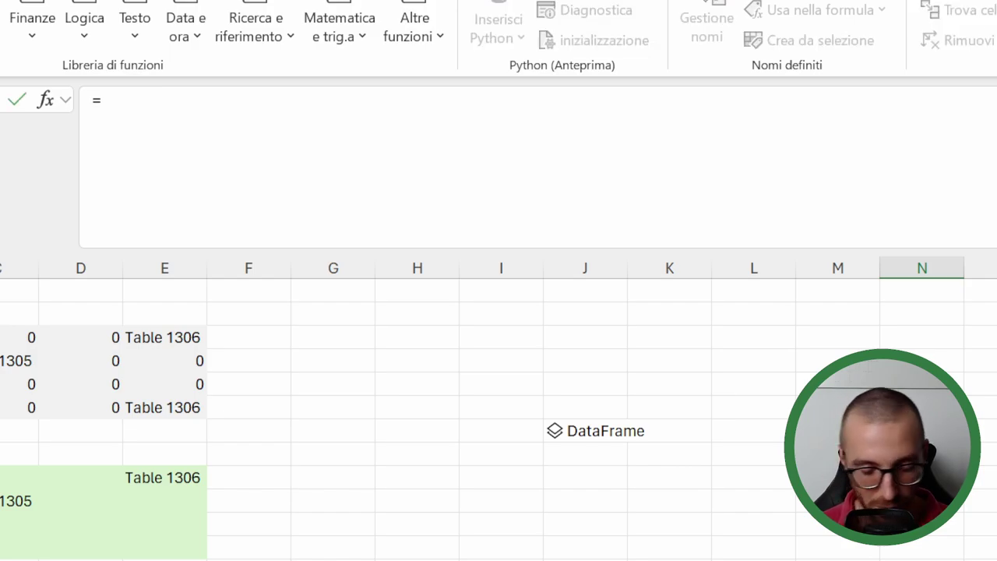
text(py)
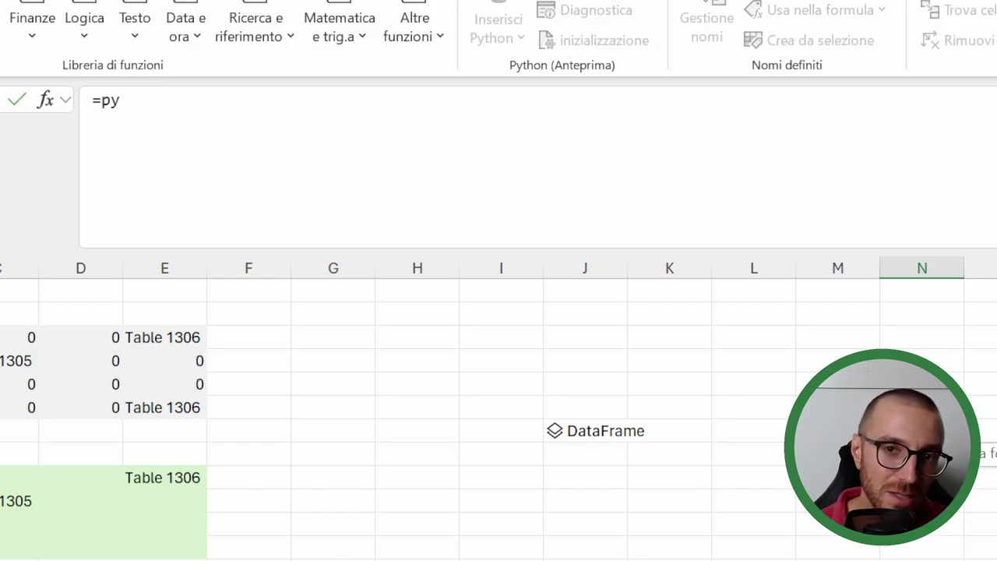
key(Escape)
key(Escape)
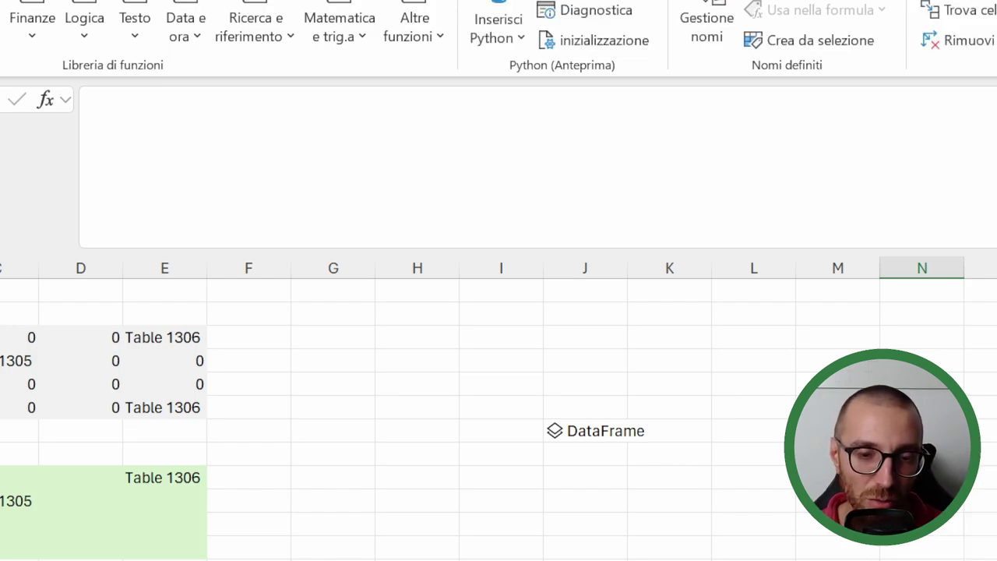
click(585, 430)
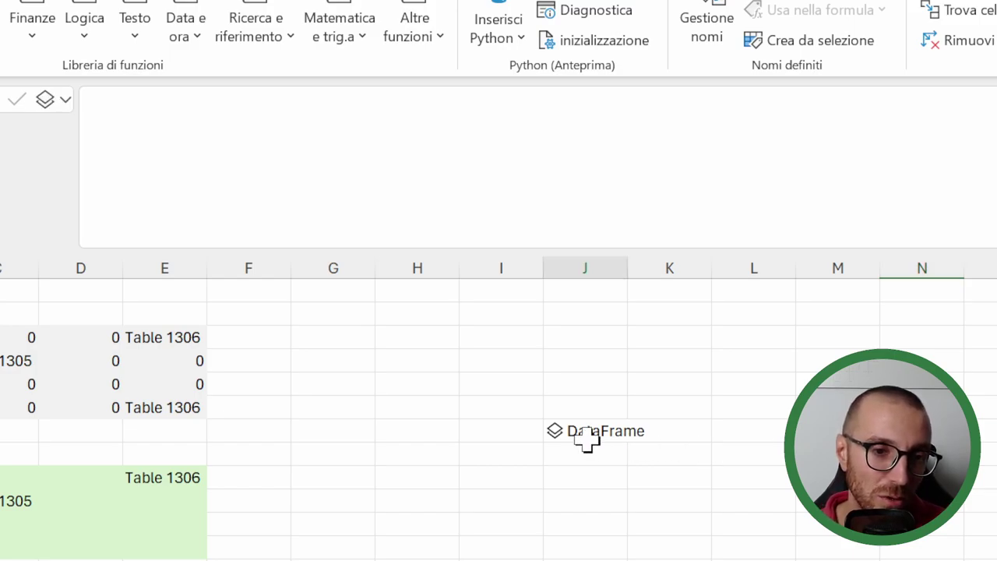
Set J7's Python output to Valore di Excel so the table spills as values
click(83, 101)
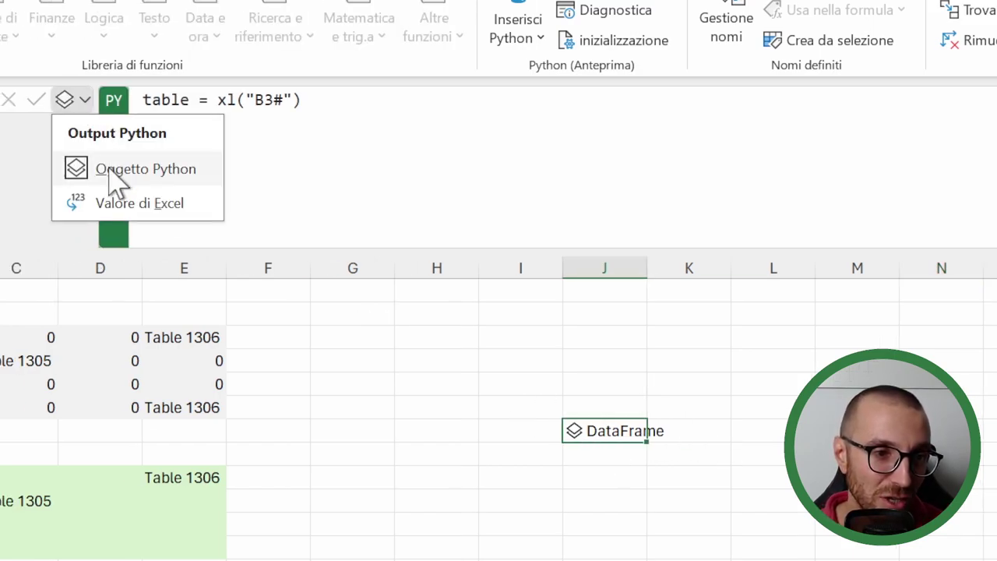
click(129, 204)
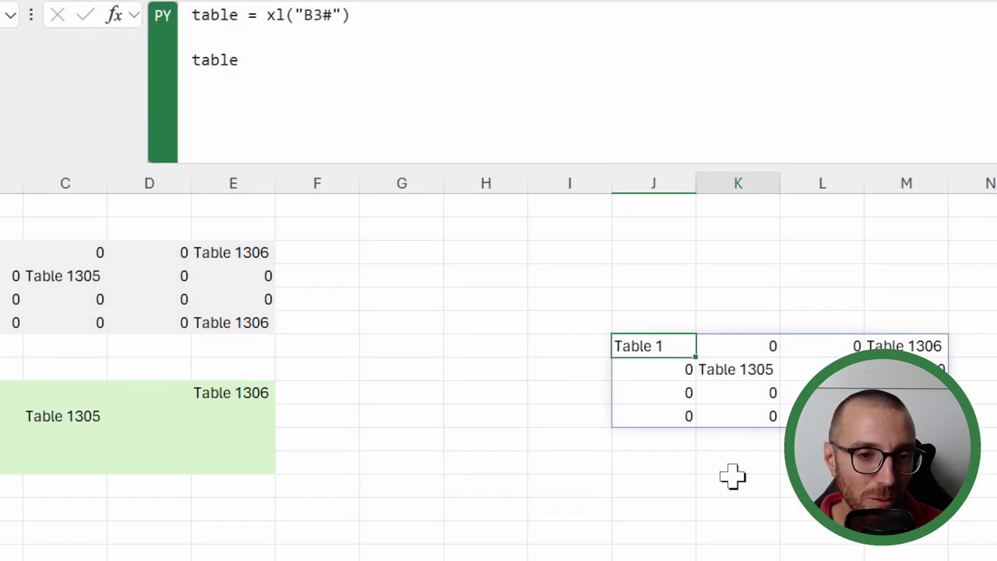
Delete J7's Python formula and its spill, then select B9 to view the green table's code
click(733, 479)
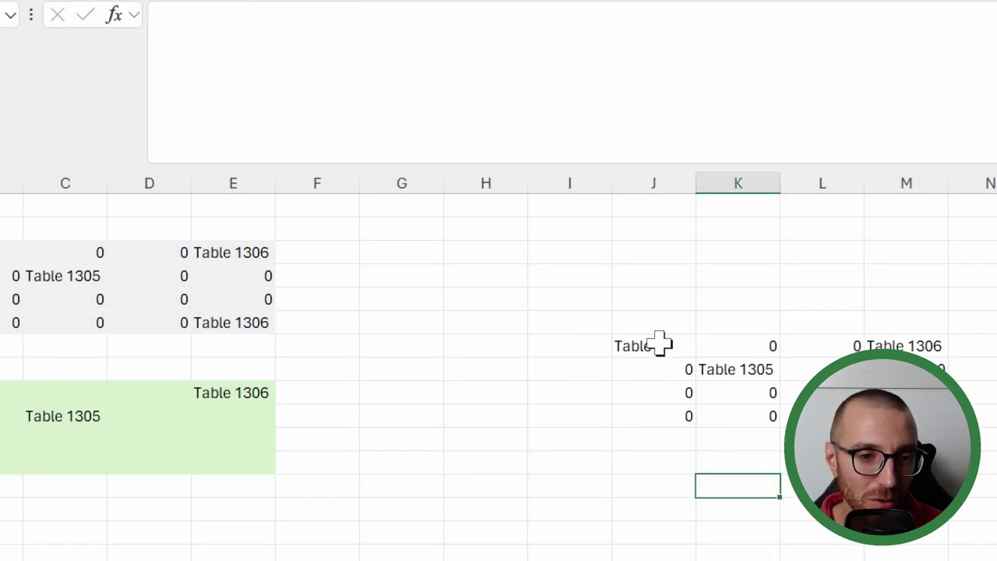
click(660, 345)
key(ctrl+Return)
key(Delete)
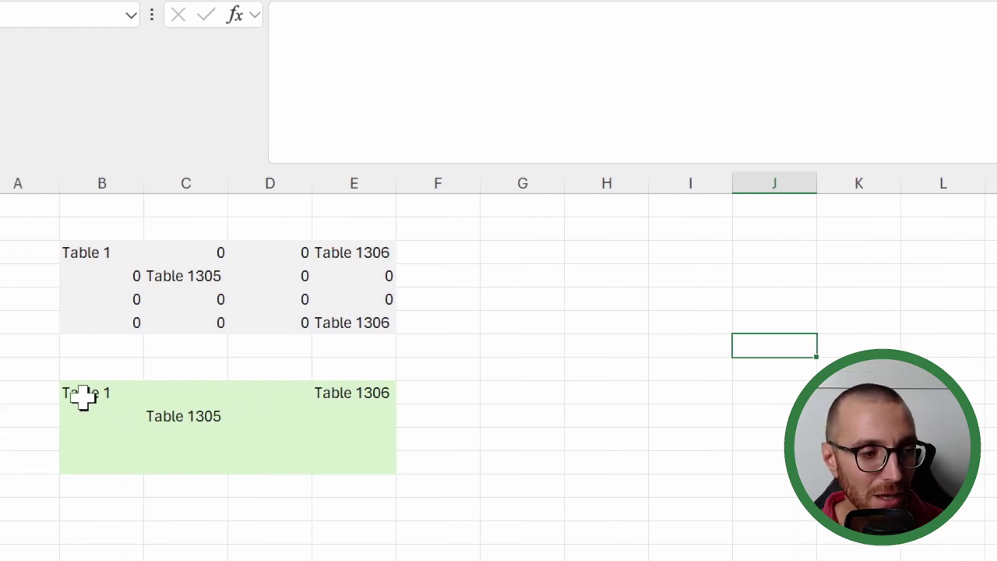
click(83, 395)
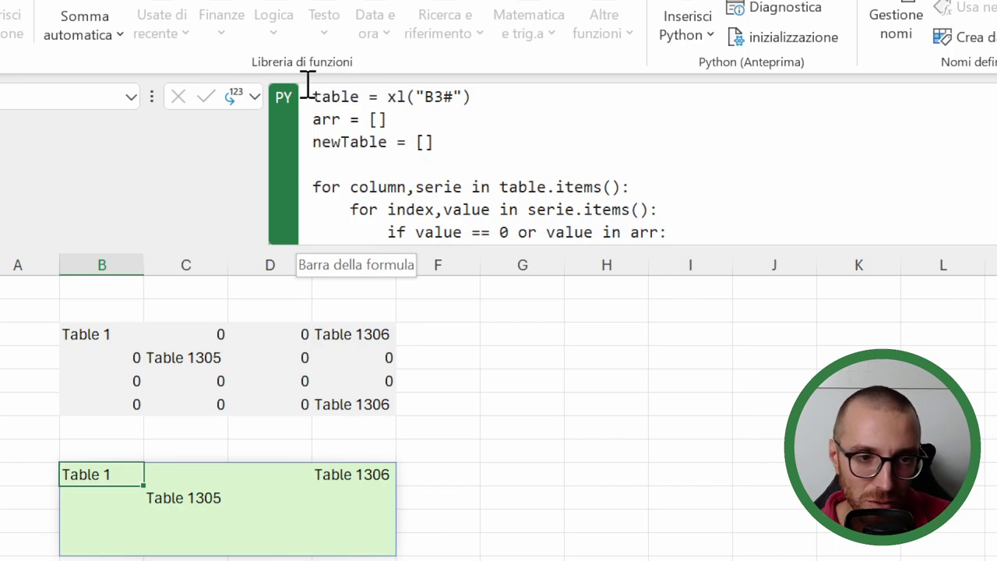
Expand the formula bar and step through the opening lines: arr = [] and newTable
mouse_move(904, 245)
mouse_down()
mouse_move(881, 313)
mouse_move(881, 425)
mouse_up()
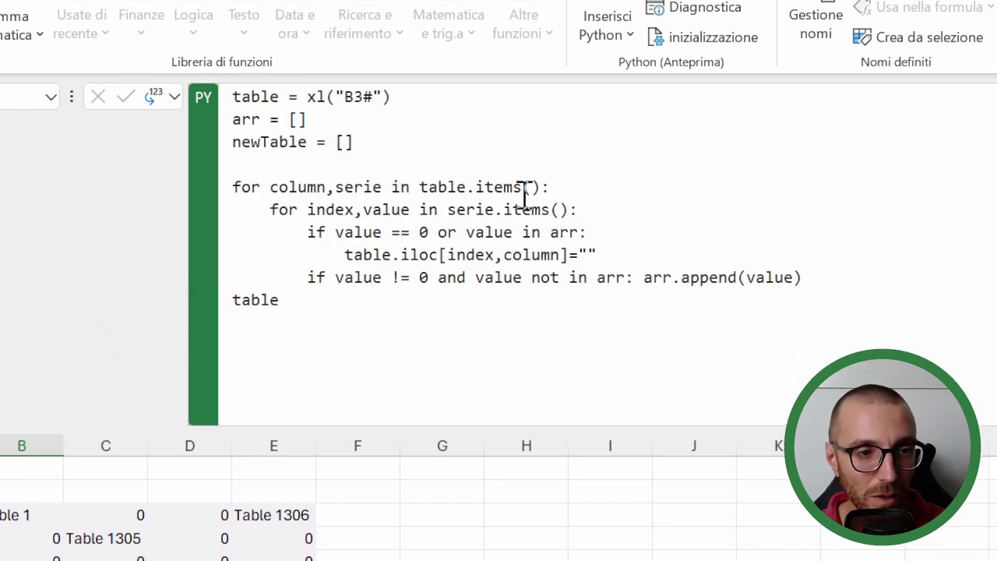
drag(390, 97, 222, 100)
click(404, 116)
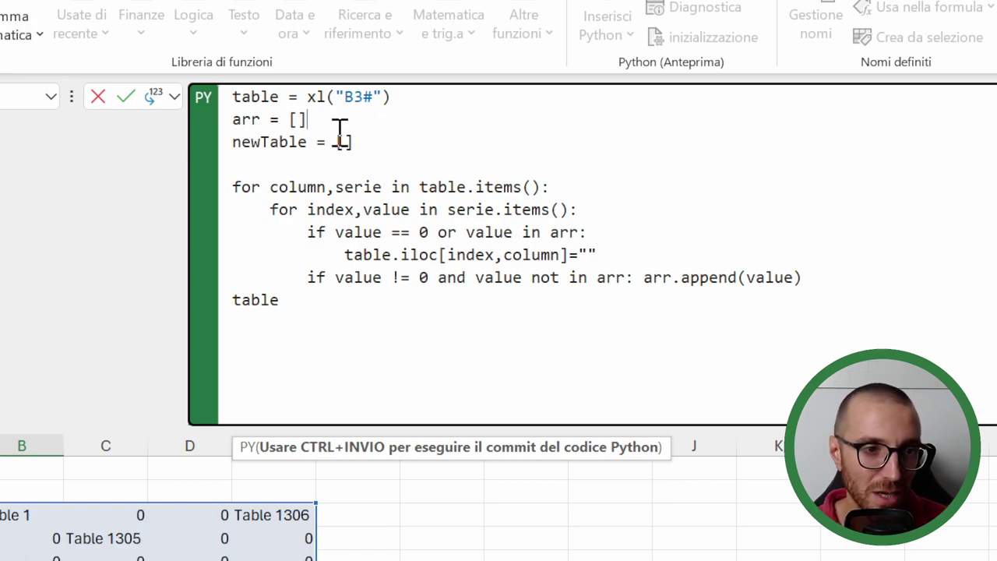
double_click(251, 120)
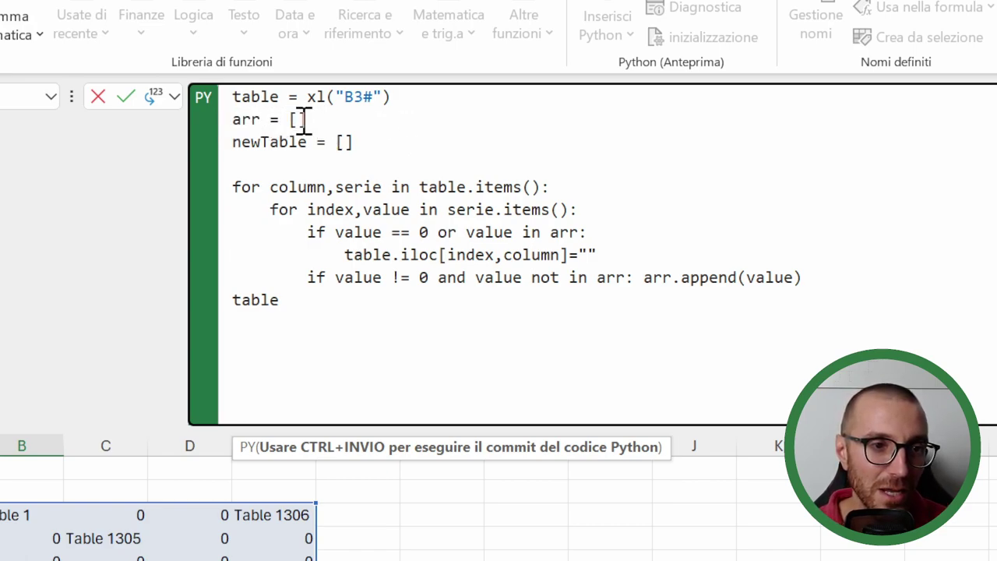
double_click(297, 119)
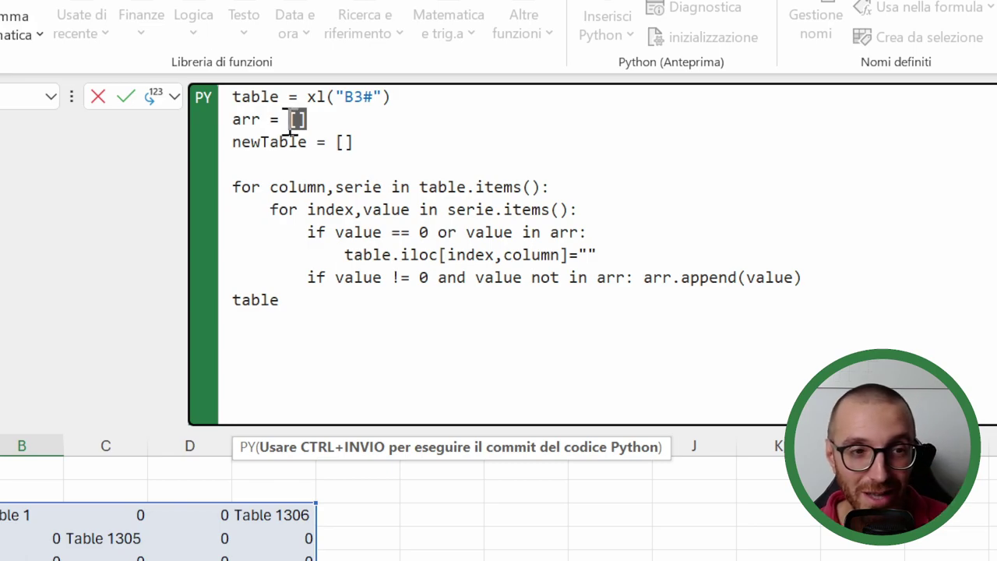
drag(355, 141, 232, 143)
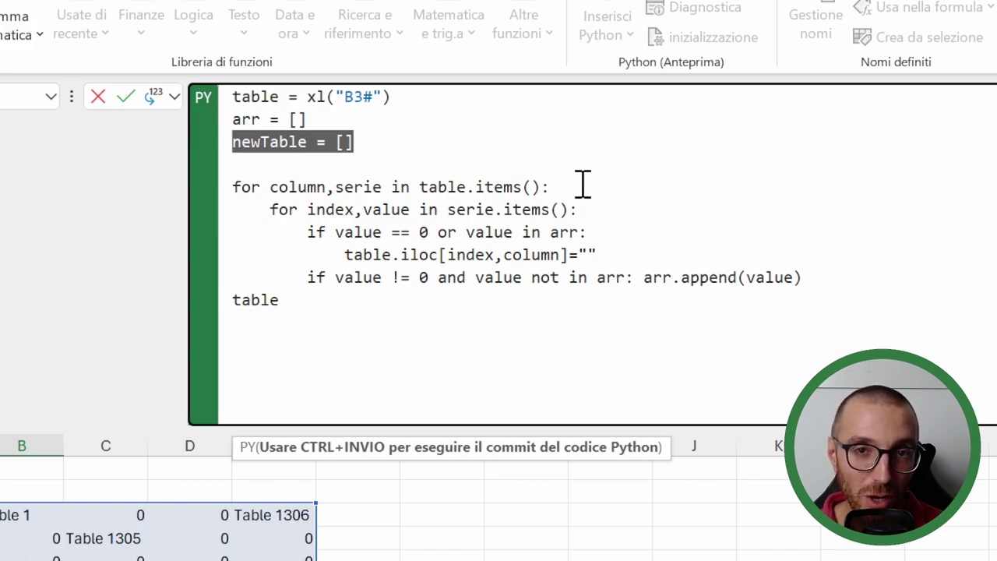
click(256, 211)
drag(256, 211, 223, 211)
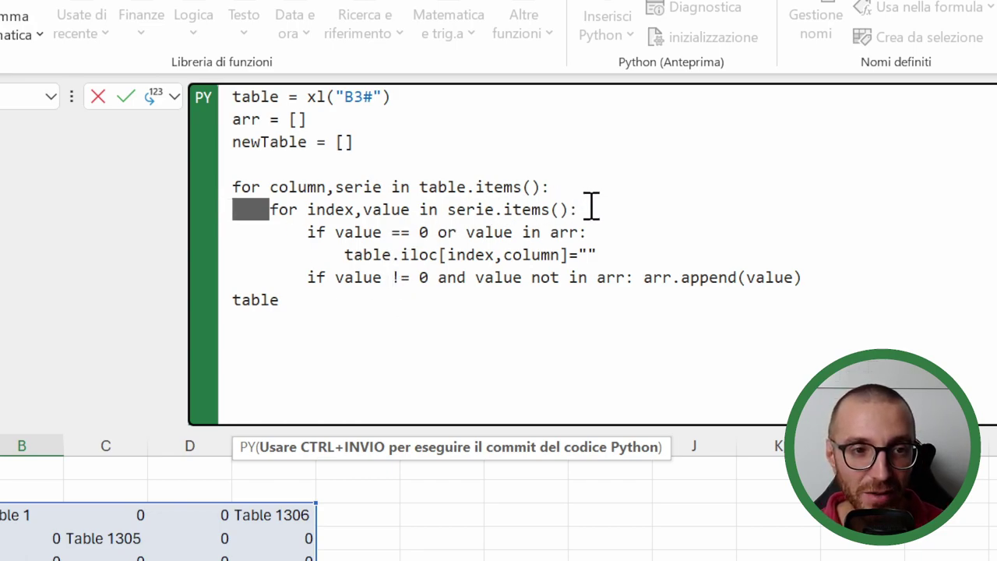
drag(581, 210, 269, 210)
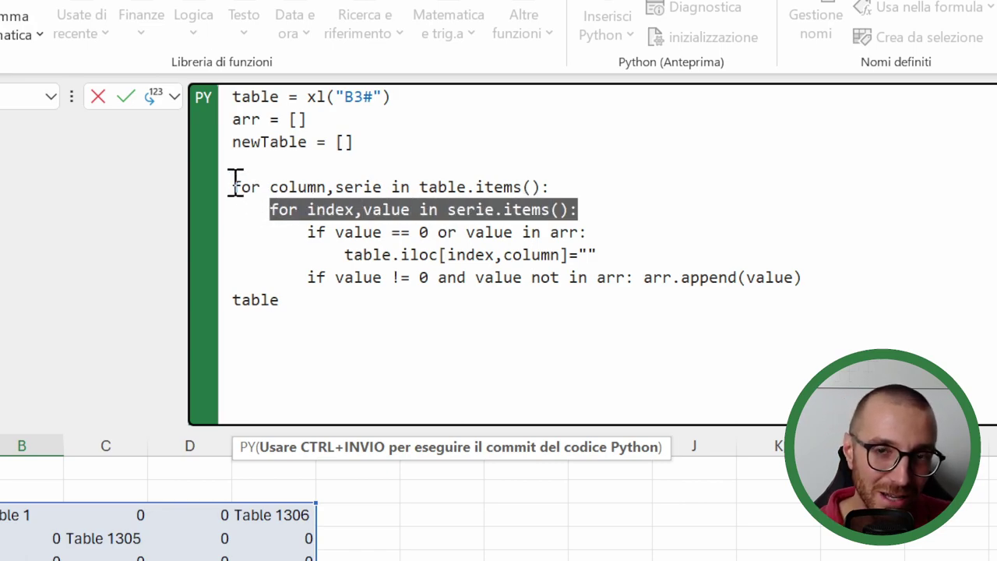
drag(575, 190, 241, 187)
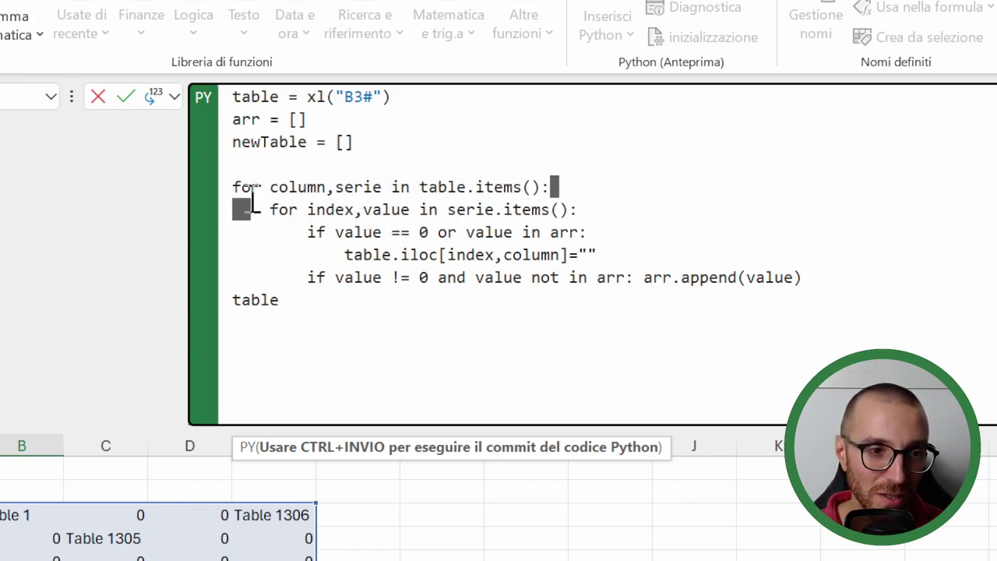
click(582, 182)
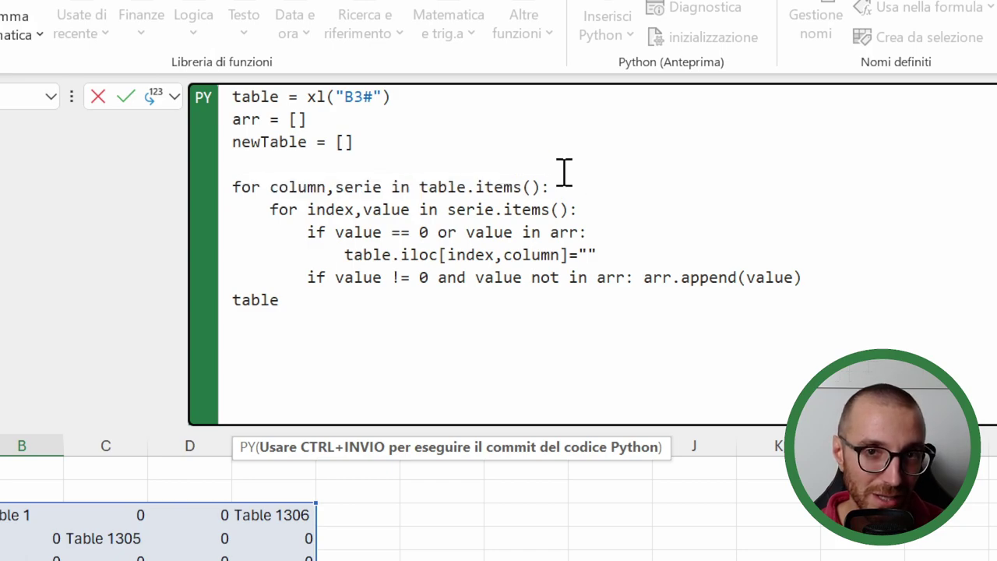
click(326, 232)
drag(308, 232, 587, 233)
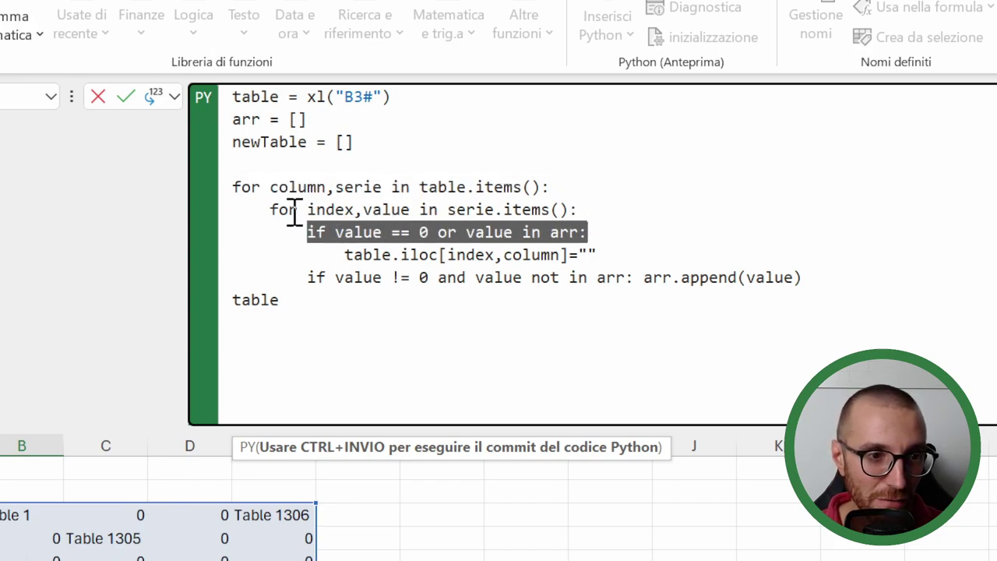
click(256, 207)
drag(256, 207, 600, 212)
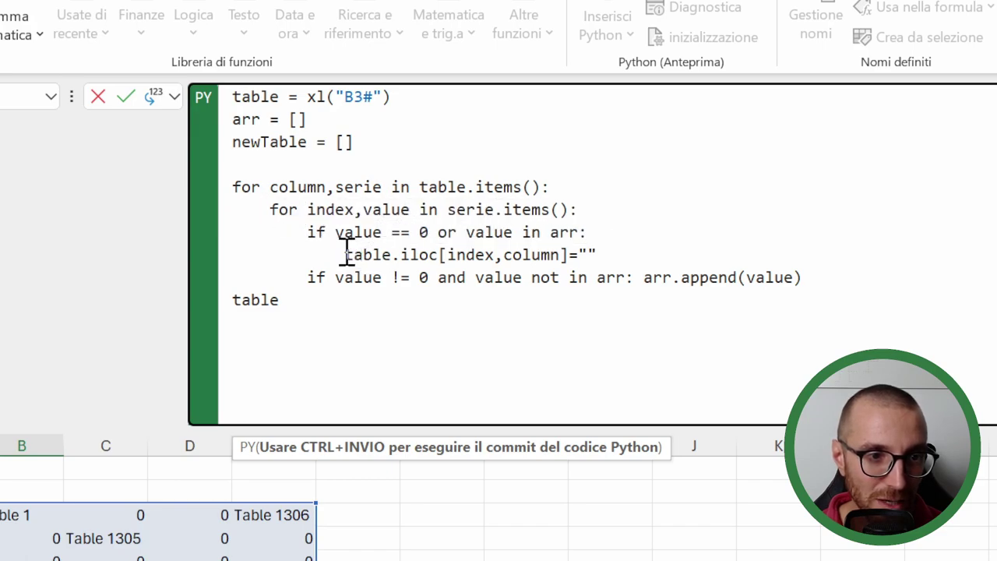
drag(346, 255, 616, 255)
drag(298, 232, 494, 232)
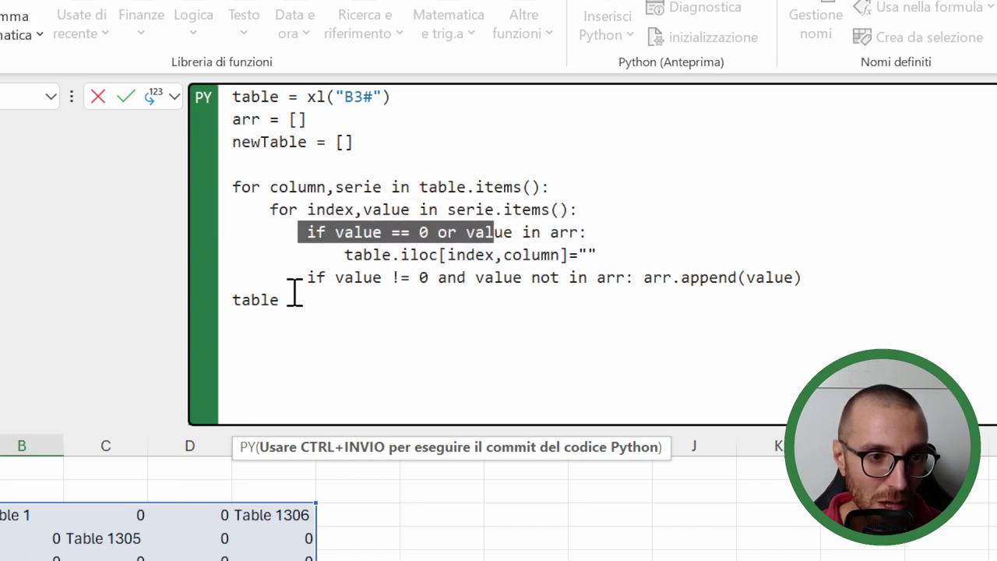
drag(309, 278, 803, 277)
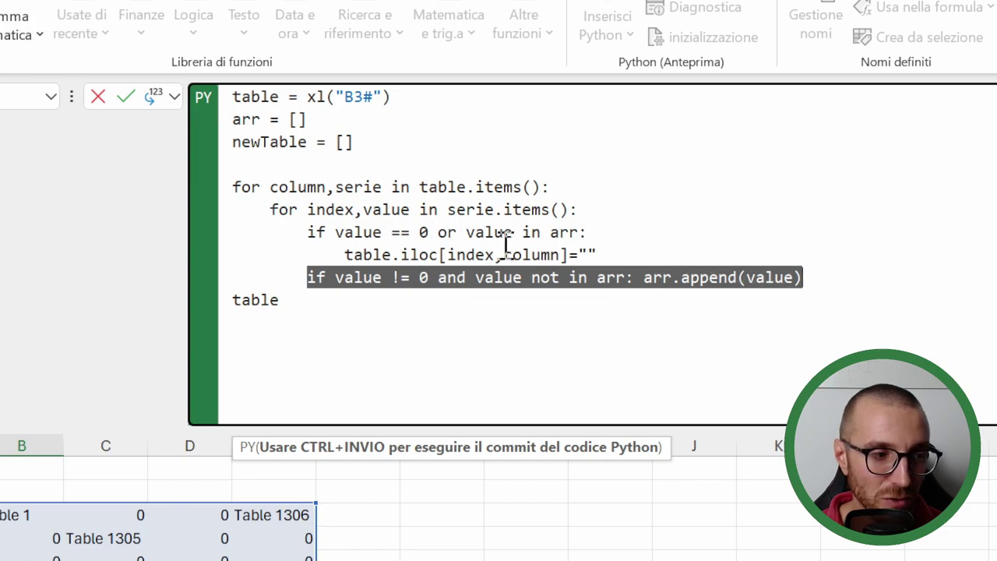
drag(307, 232, 619, 233)
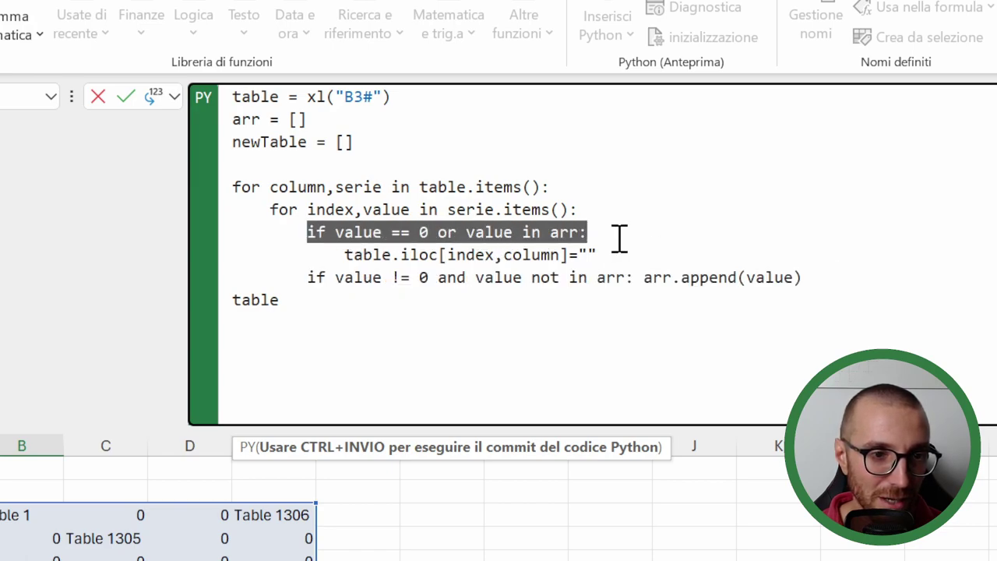
drag(262, 210, 605, 211)
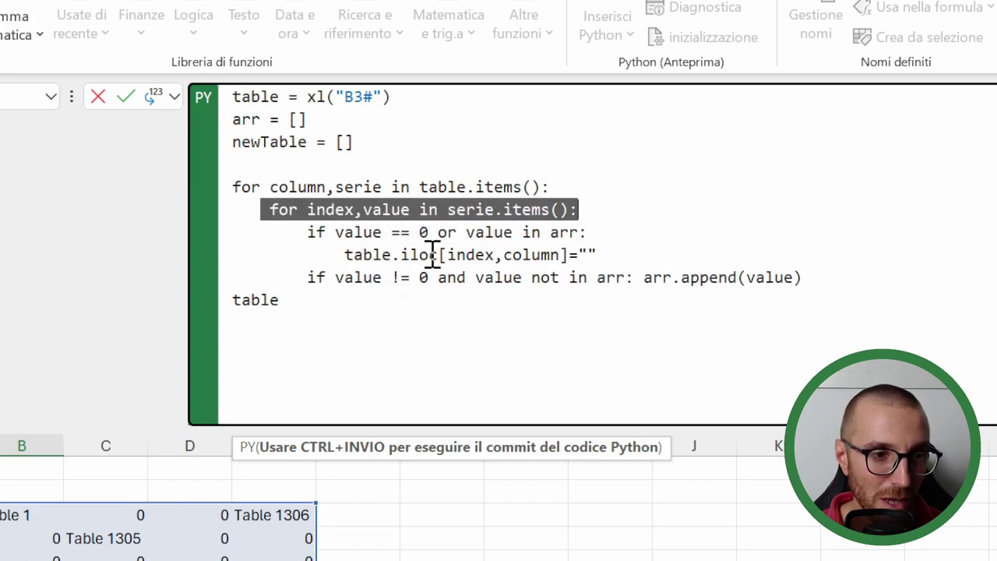
drag(279, 303, 220, 300)
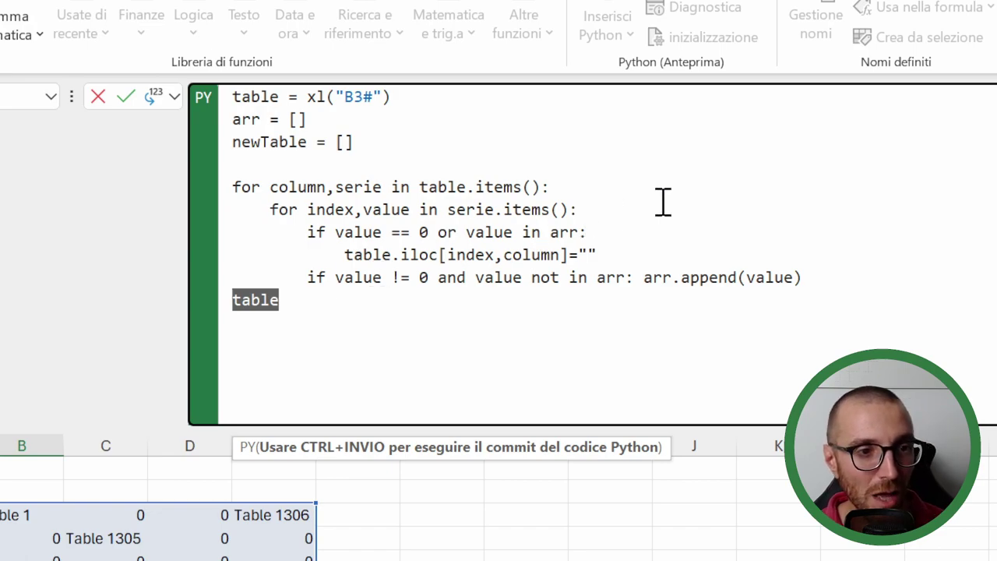
click(630, 187)
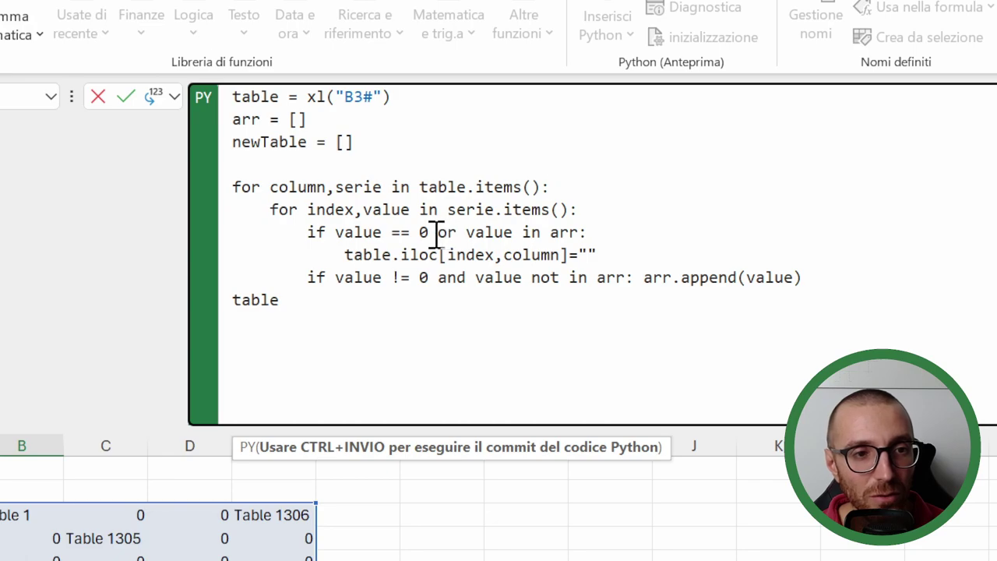
Highlight the zero test, the iloc blanking line and the 'value in arr' test, then exit the code
drag(429, 232, 334, 234)
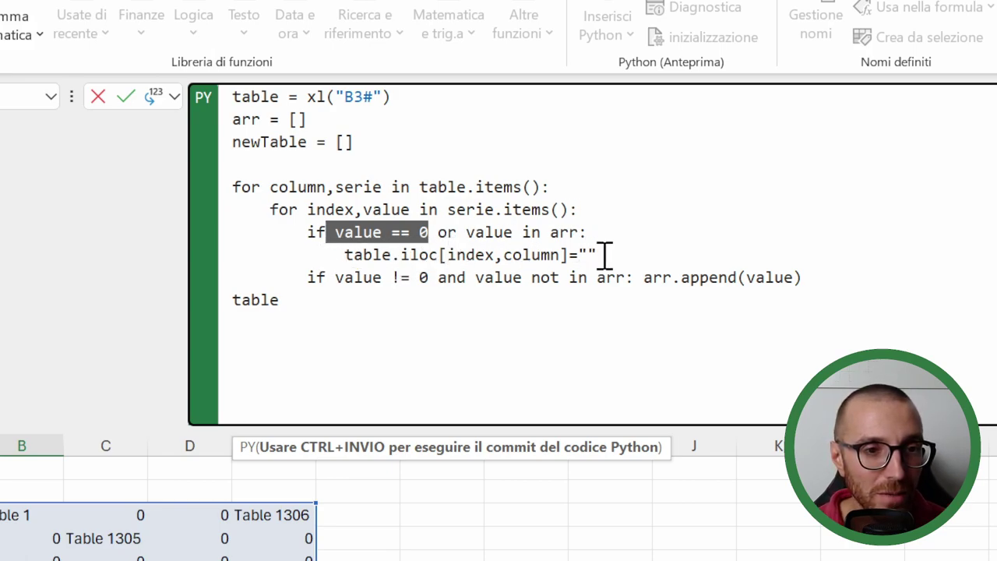
drag(605, 255, 354, 255)
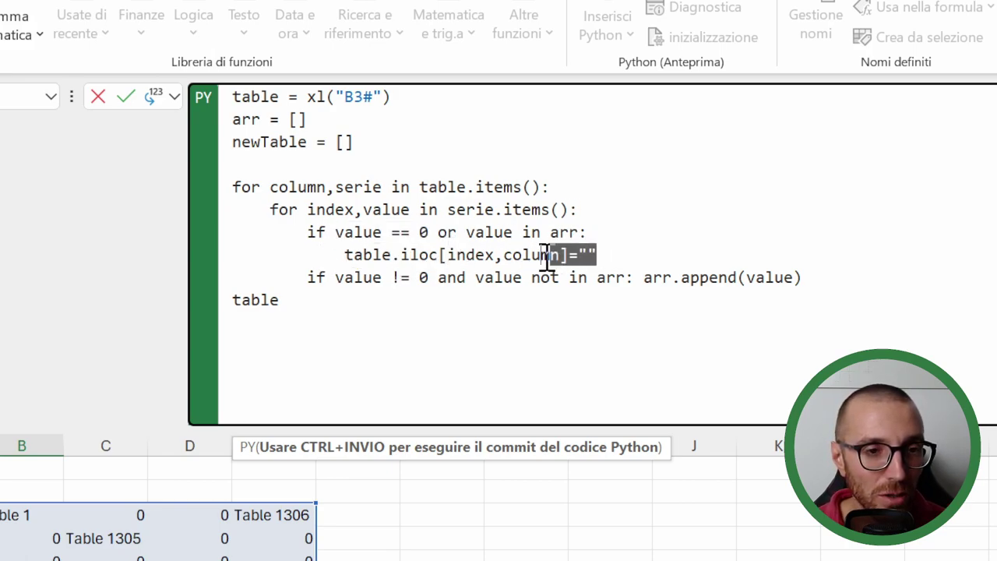
click(629, 254)
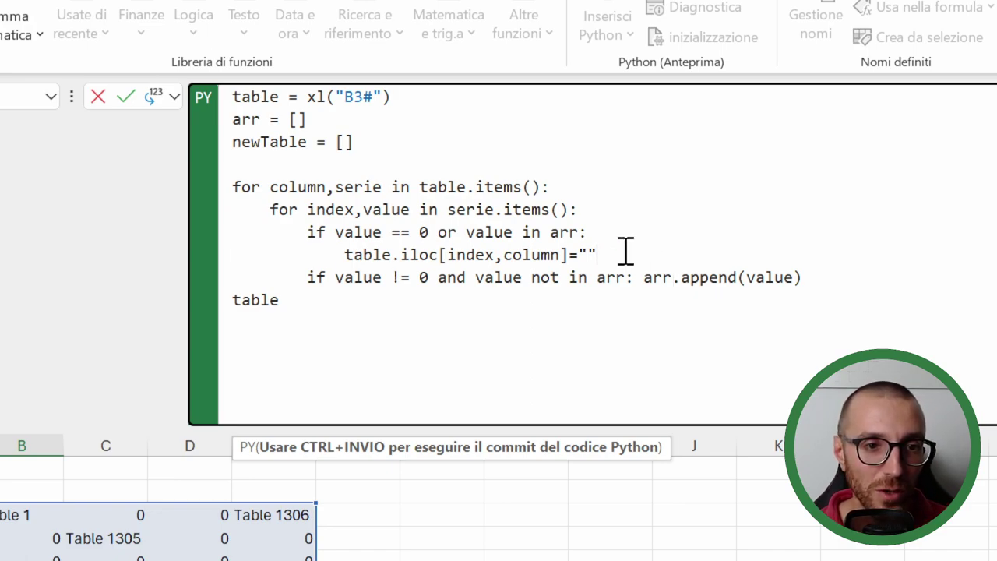
drag(598, 255, 355, 258)
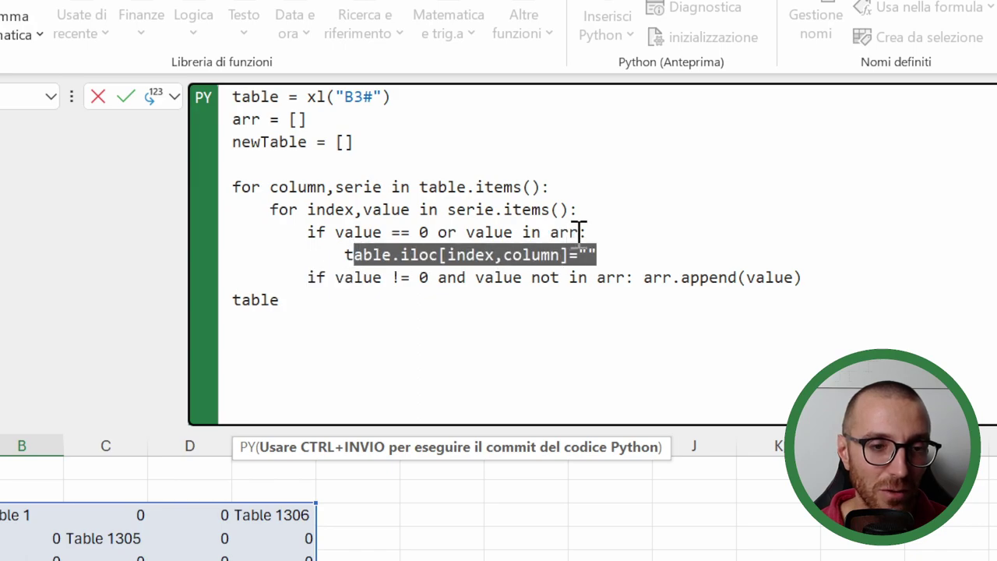
drag(606, 226, 471, 226)
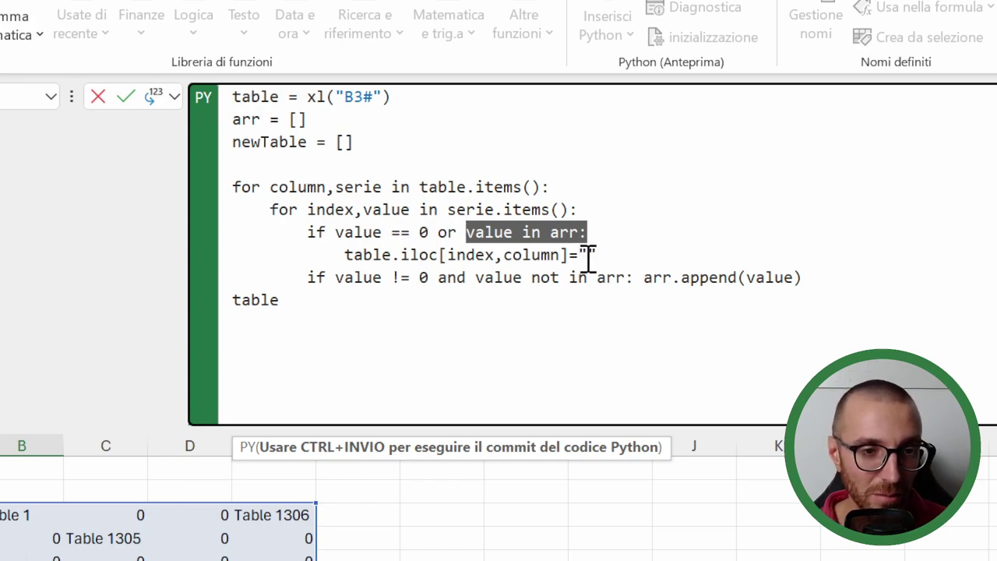
click(585, 257)
key(ctrl+Return)
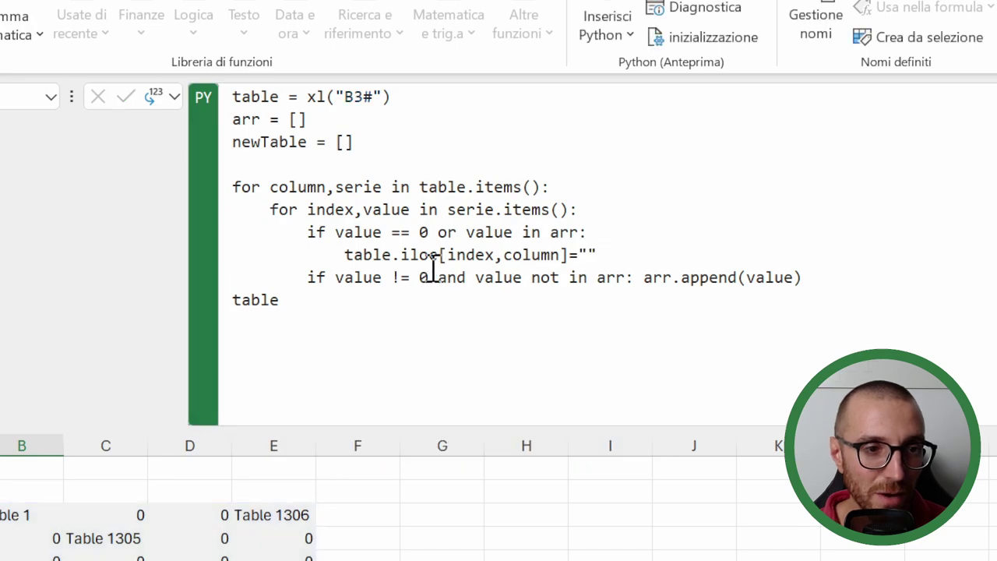
Delete the unused newTable = [] line and re-run the green table's Python code
drag(363, 142, 340, 119)
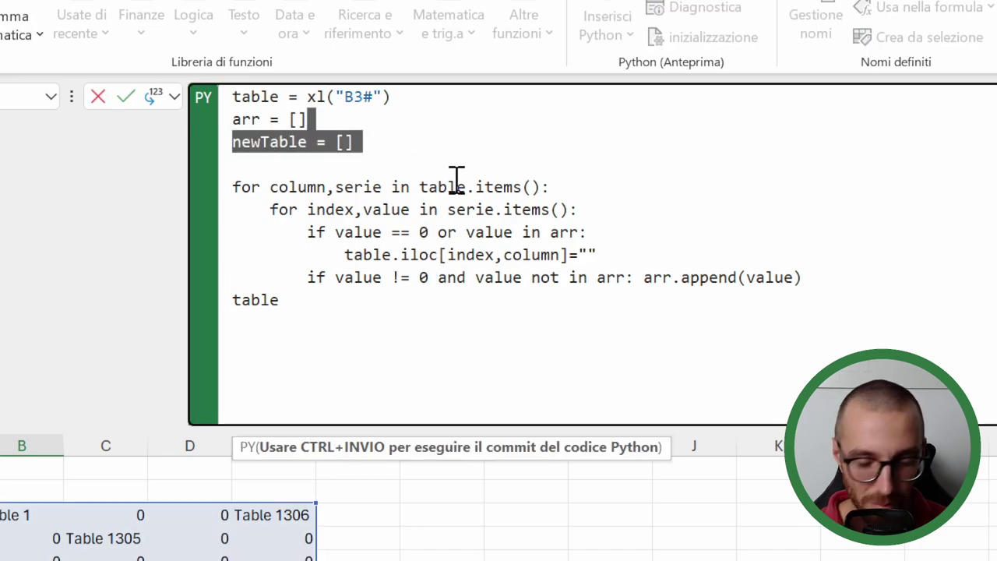
key(Delete)
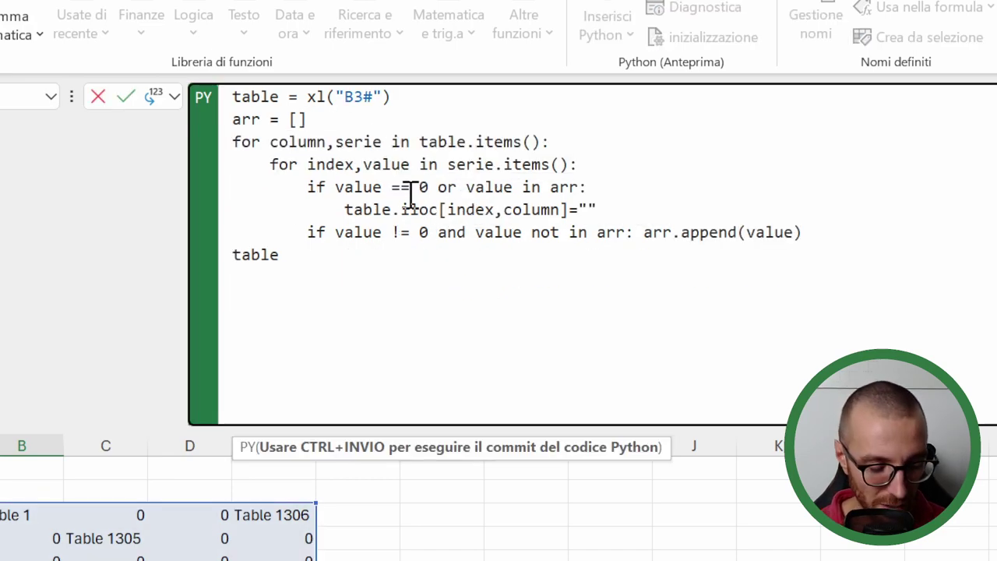
key(Return)
key(ctrl+Return)
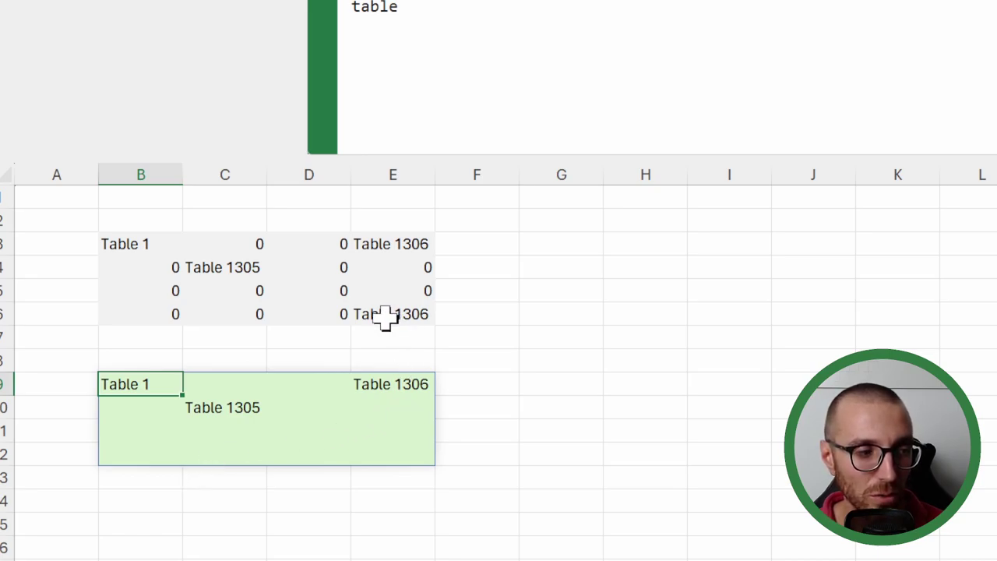
click(372, 447)
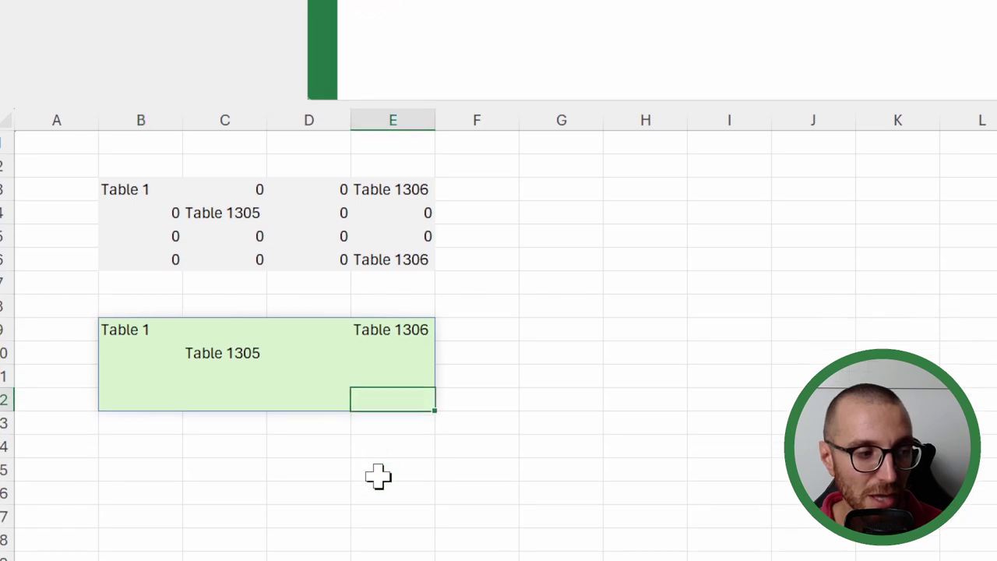